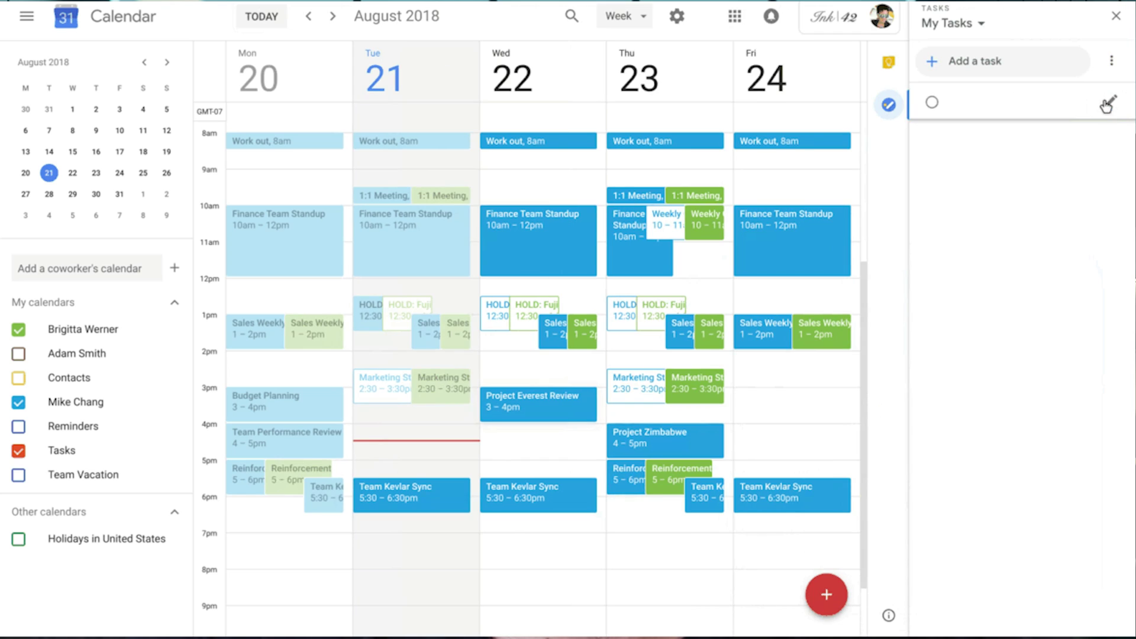
Step: Add a My Tasks entry titled 'qreate pro' in Calendar, then show My Tasks beside the Gmail inbox
click(950, 61)
text(q)
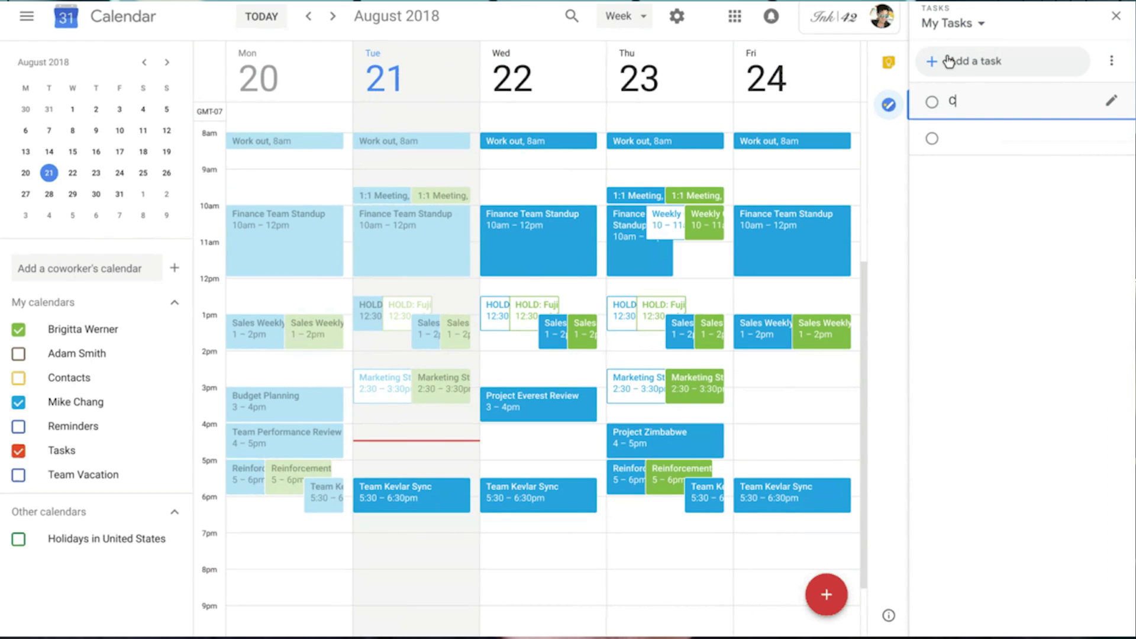
text(reate pro)
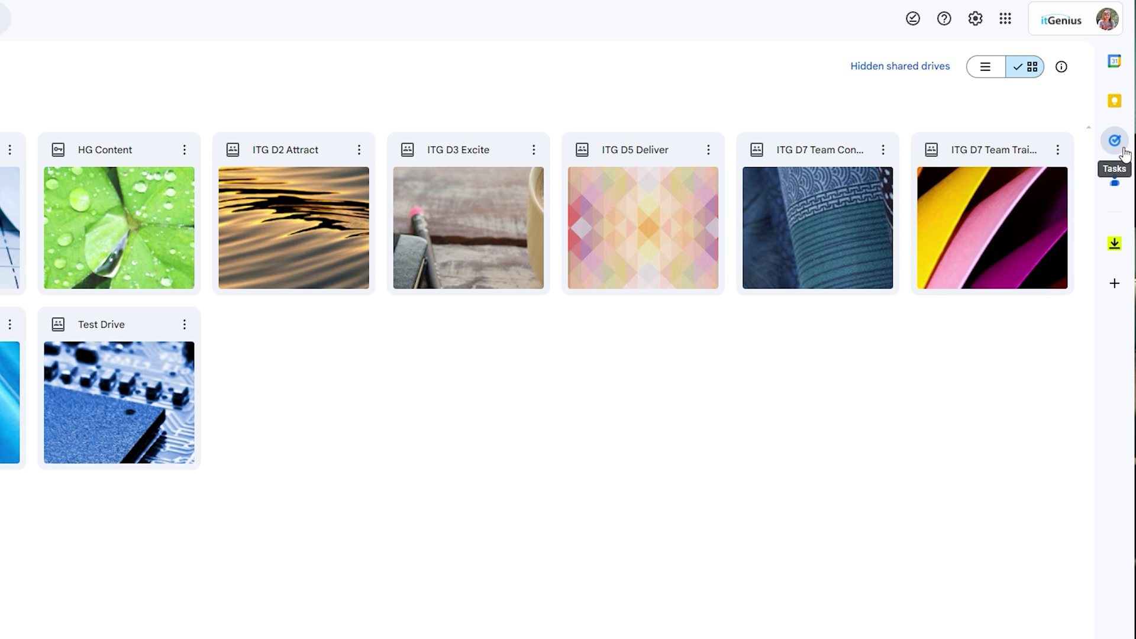
click(1123, 151)
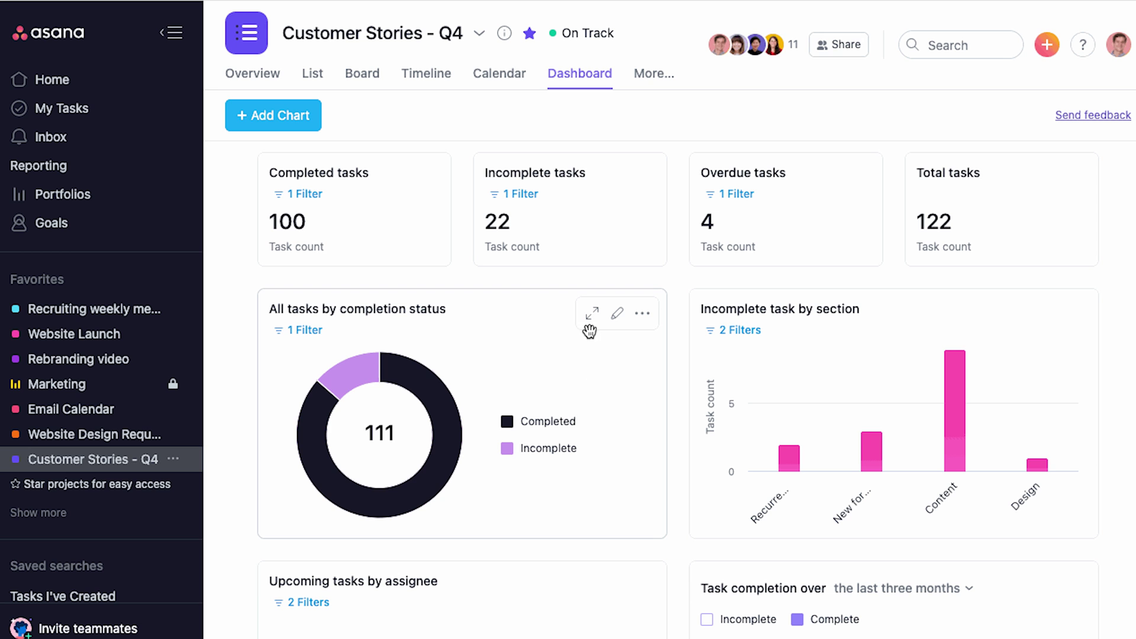
Step: Enlarge the completion chart, make Confirm overall social strategy a dependency, and log 2 of actual time
click(592, 313)
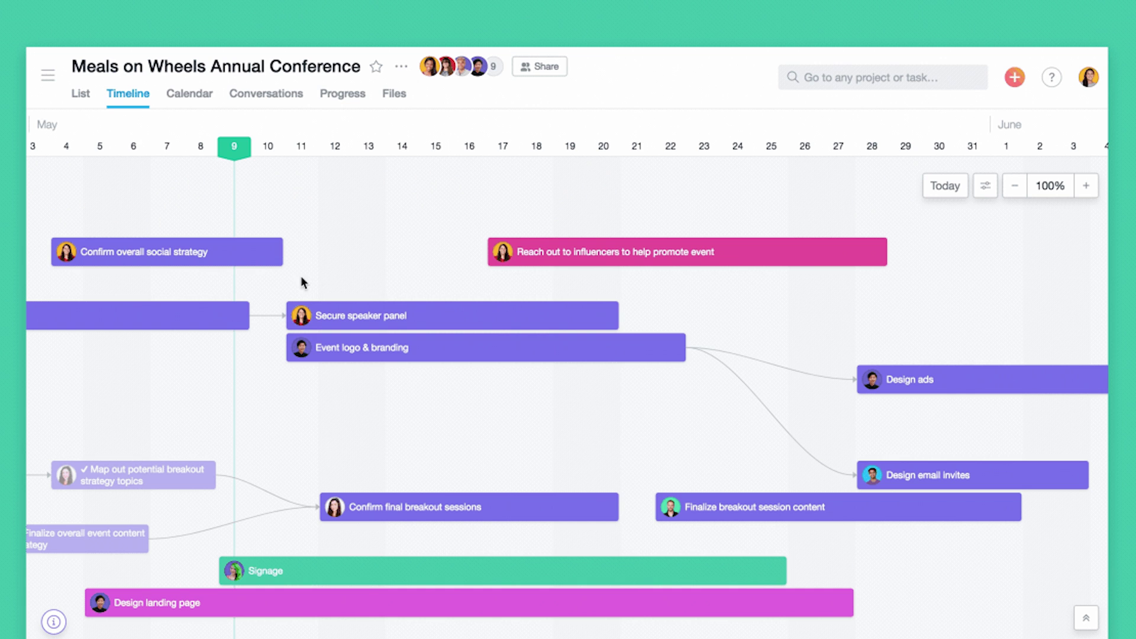
drag(289, 253, 492, 268)
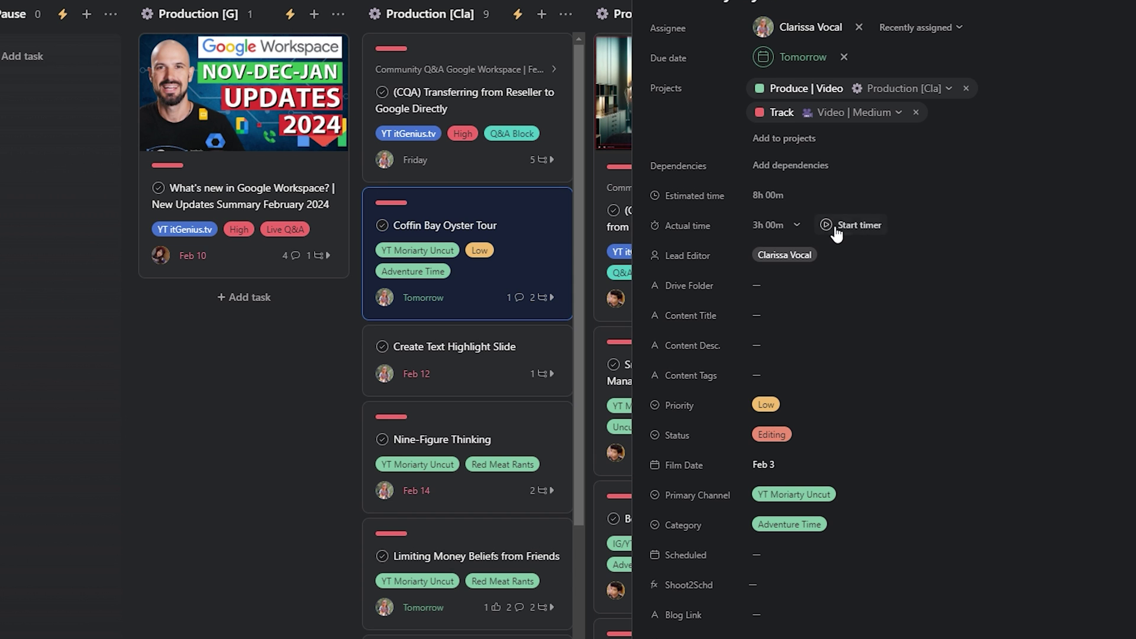
click(793, 225)
text(2)
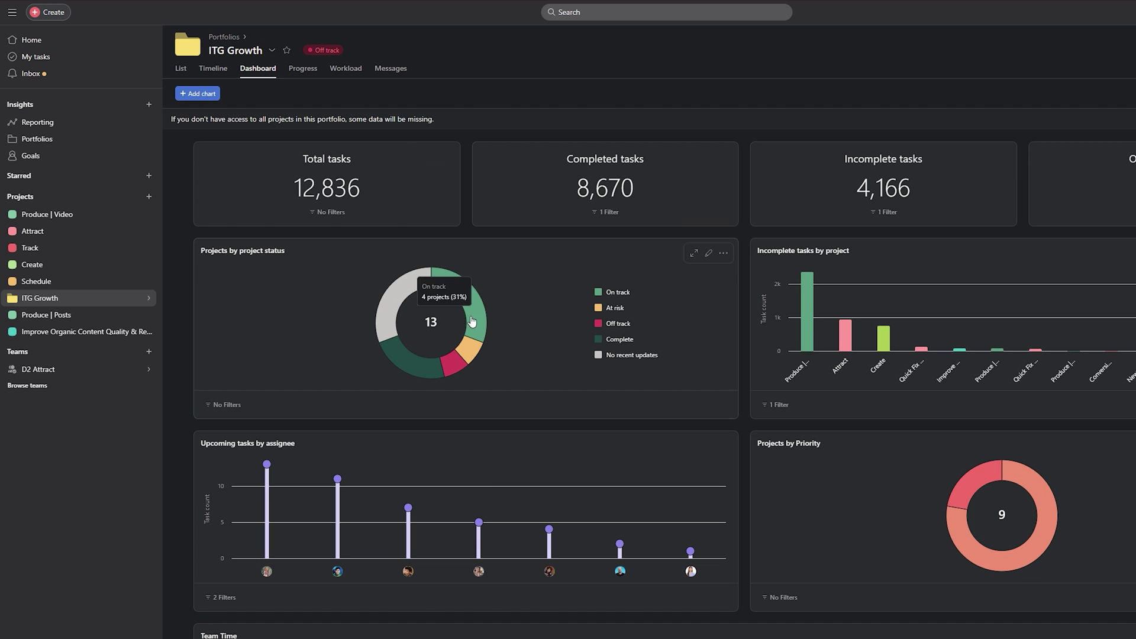
scroll(651, 378, down, 2)
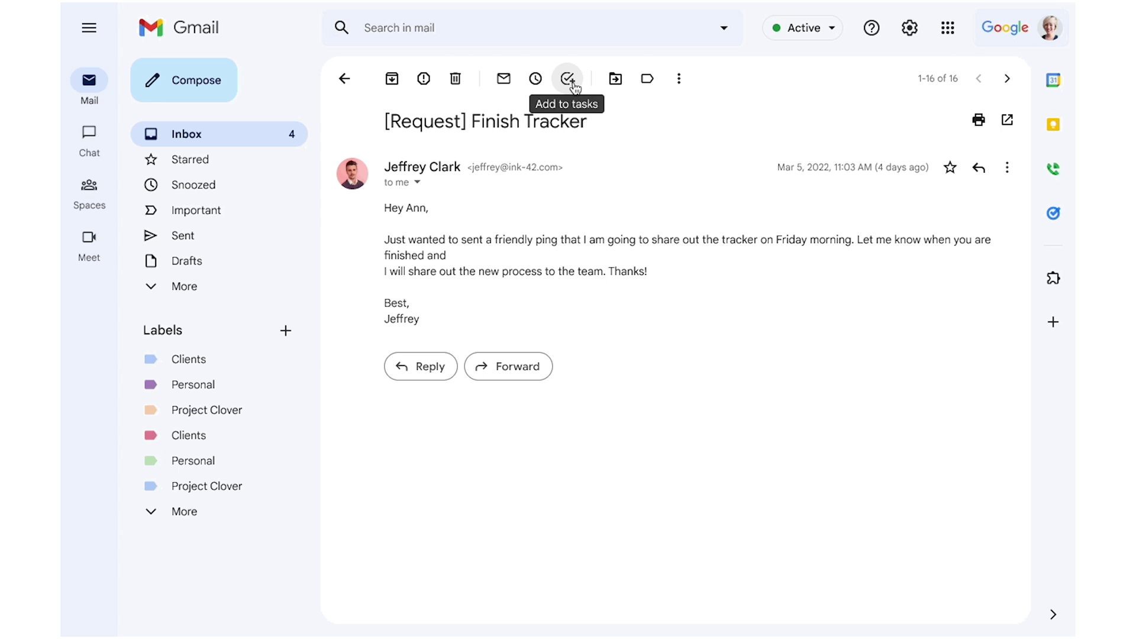
Step: Add the '[Request] Finish Tracker' email to Tasks
click(568, 80)
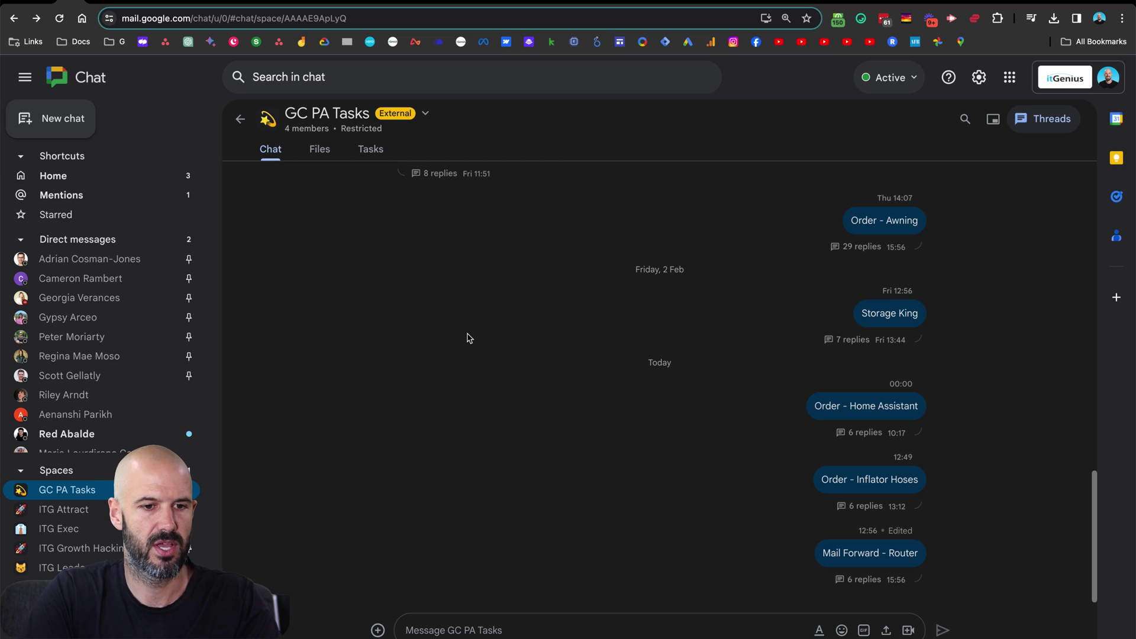
Step: Create the space task 'TEST', assigned to a space member and due 7 February
click(370, 149)
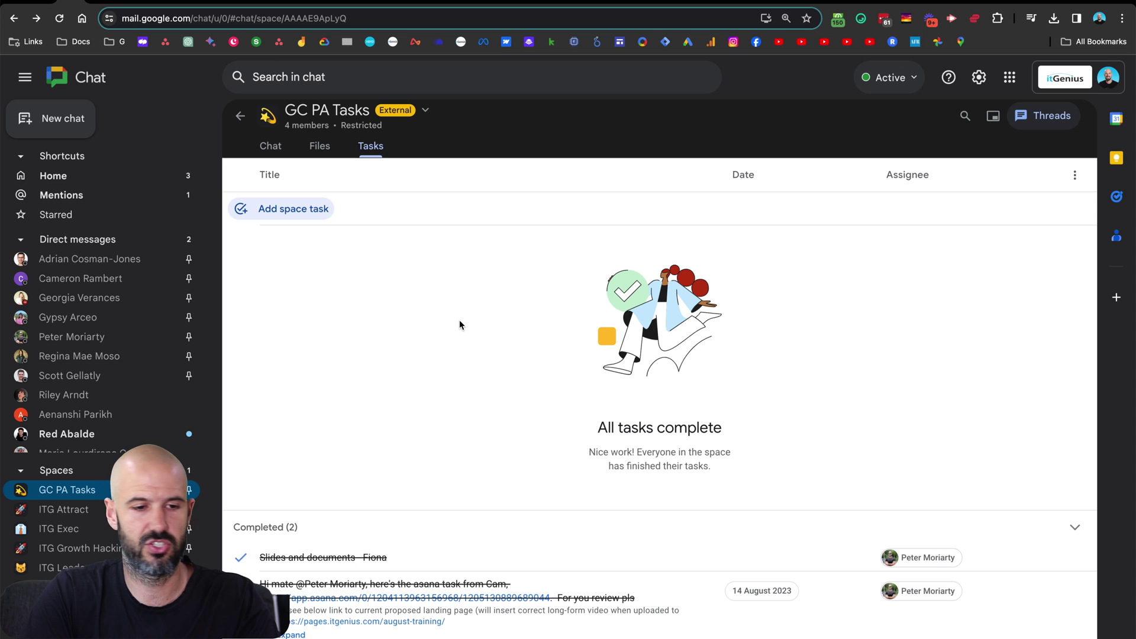
click(310, 218)
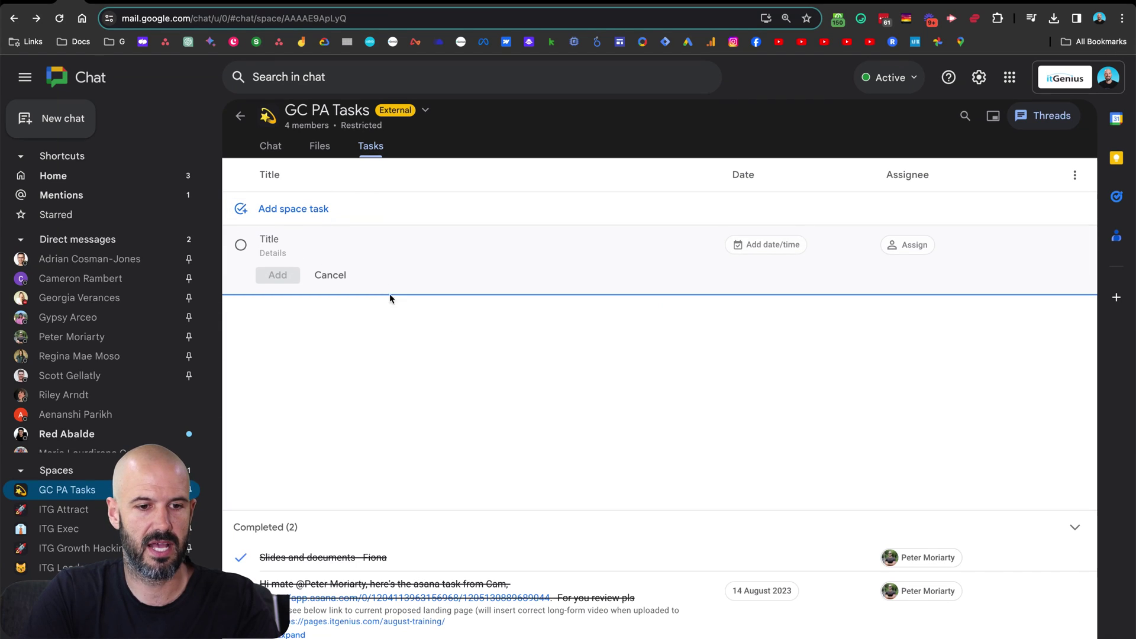
text(TEST Here is a task)
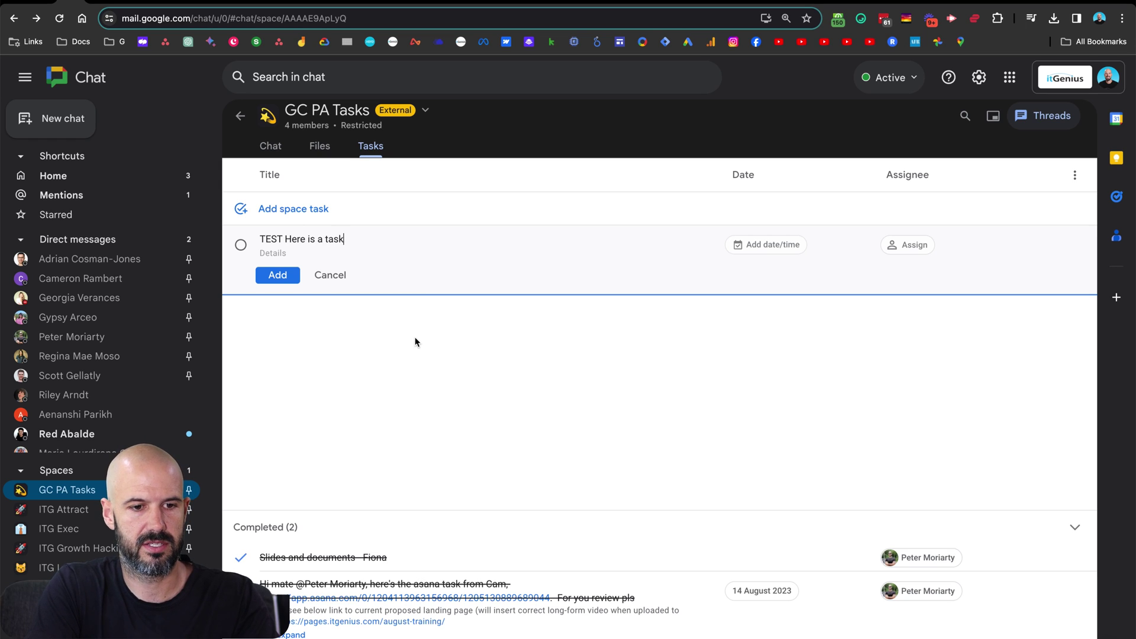
click(902, 248)
click(932, 310)
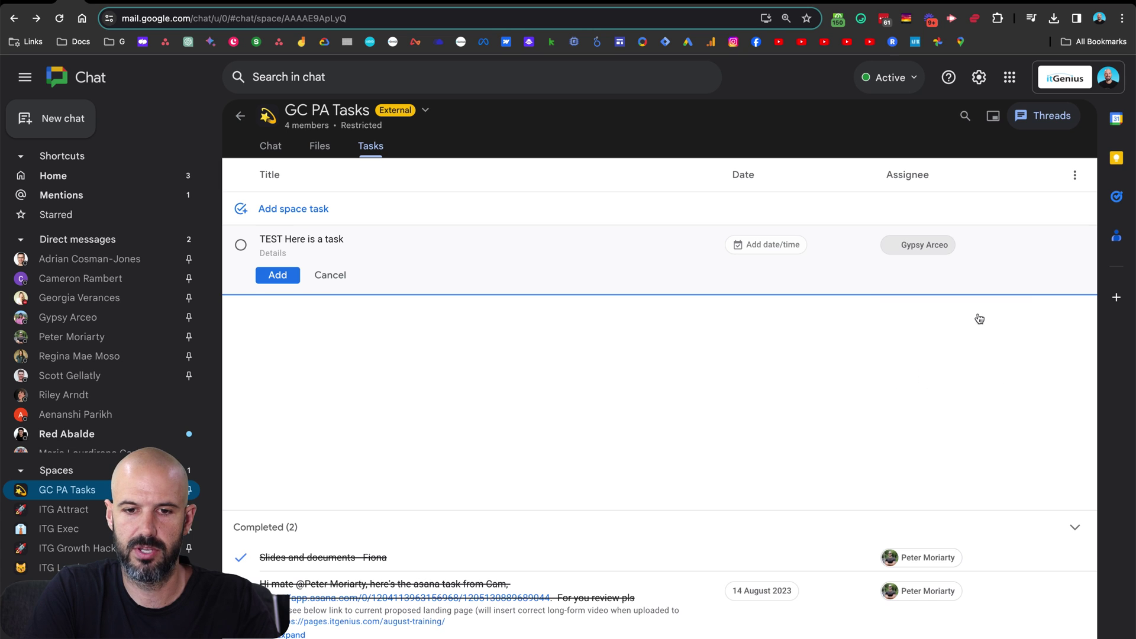
click(800, 246)
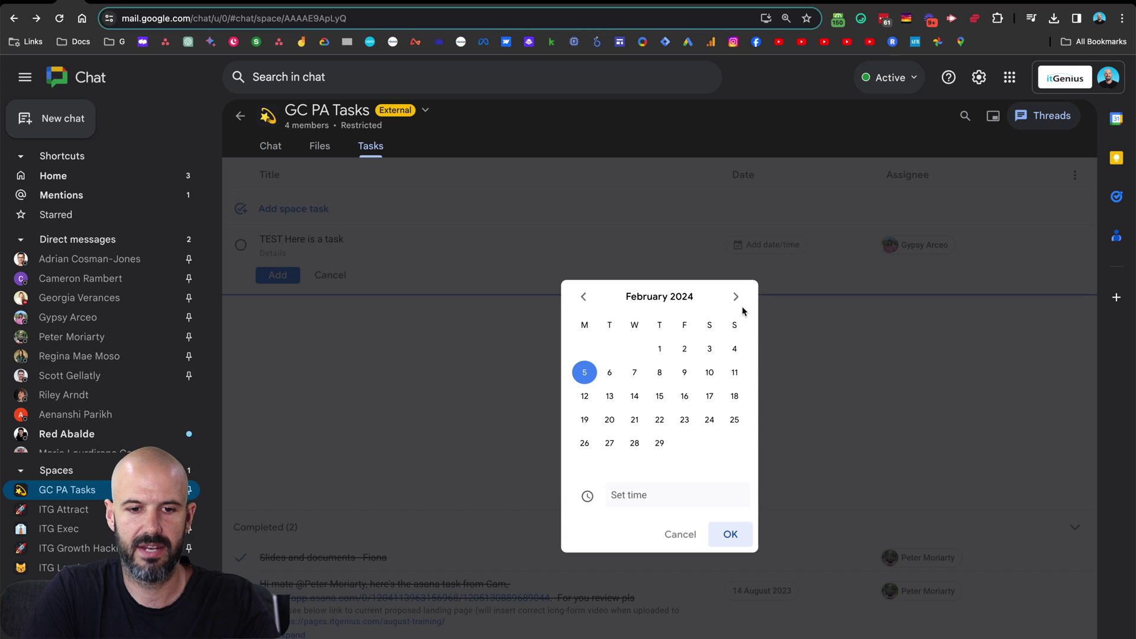
click(634, 373)
click(726, 538)
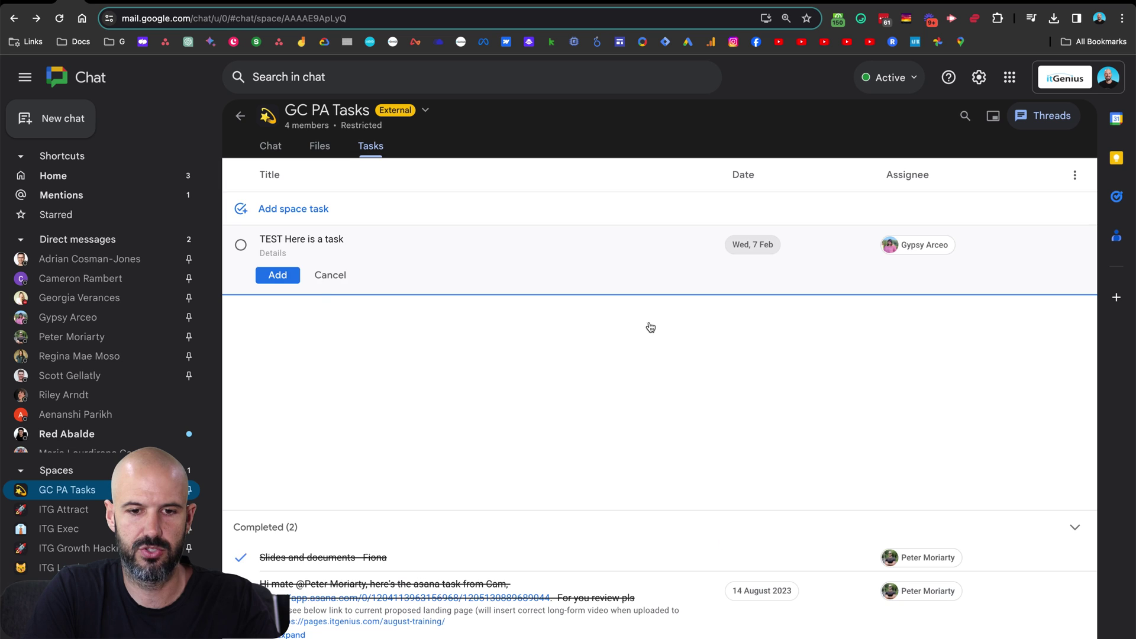
click(277, 276)
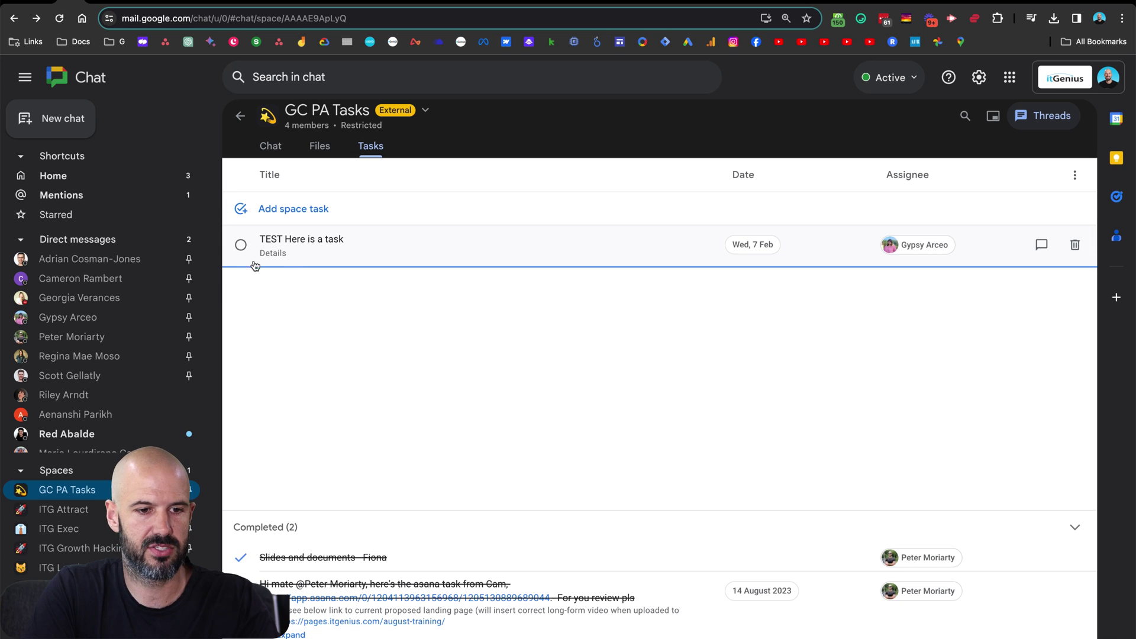
Step: Add placeholder details to the TEST task and show My Tasks beside the space
click(280, 255)
text(sdlfkjhsaldfjhsdlfkjhsadlfjhsadlfjhasdlfkjhsdalfkjhasdf)
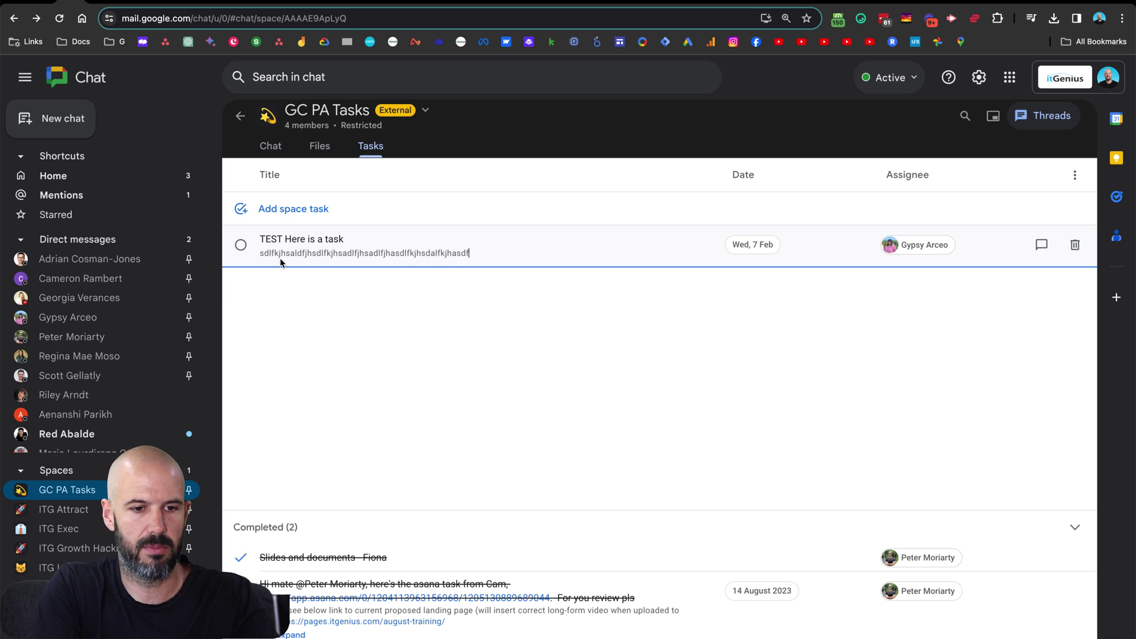
click(449, 380)
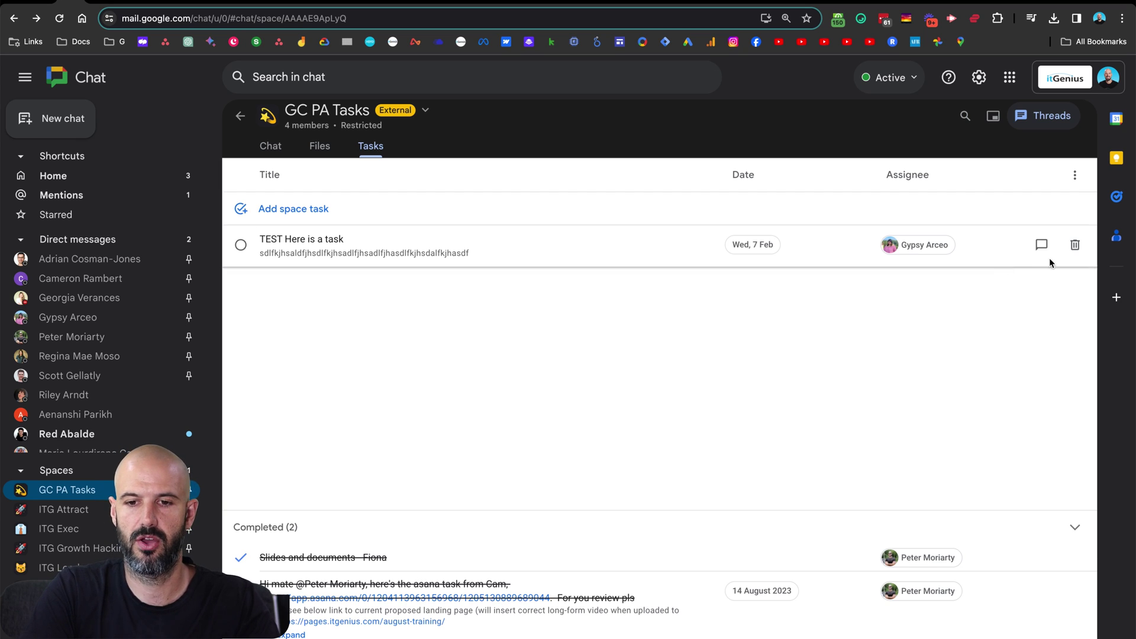
click(1123, 202)
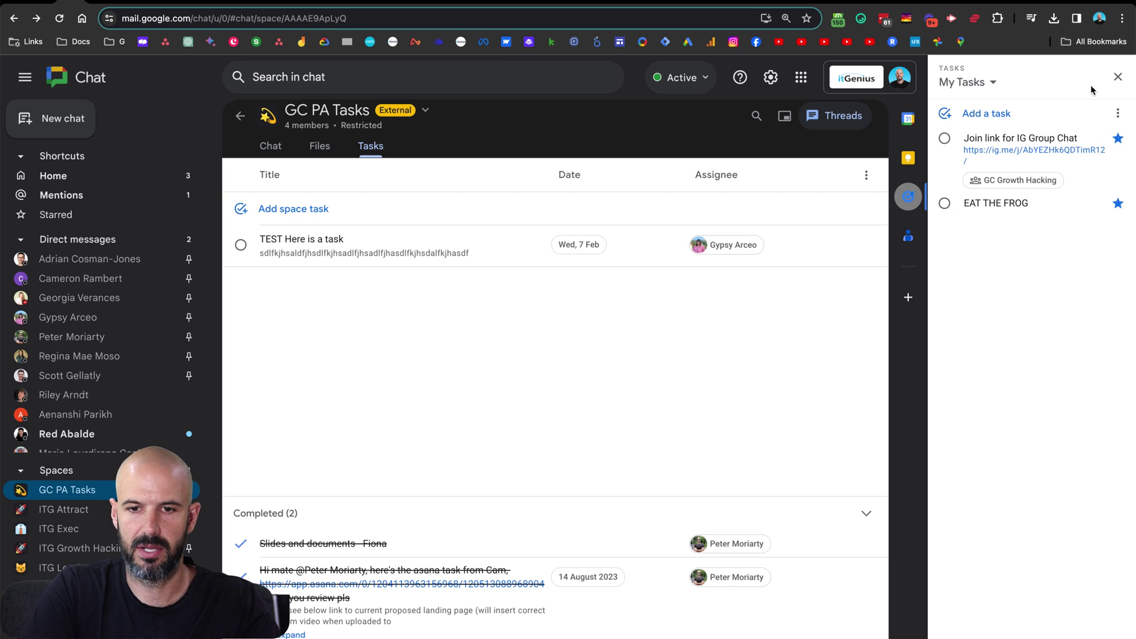
Step: Reassign the TEST space task to your own account
click(733, 245)
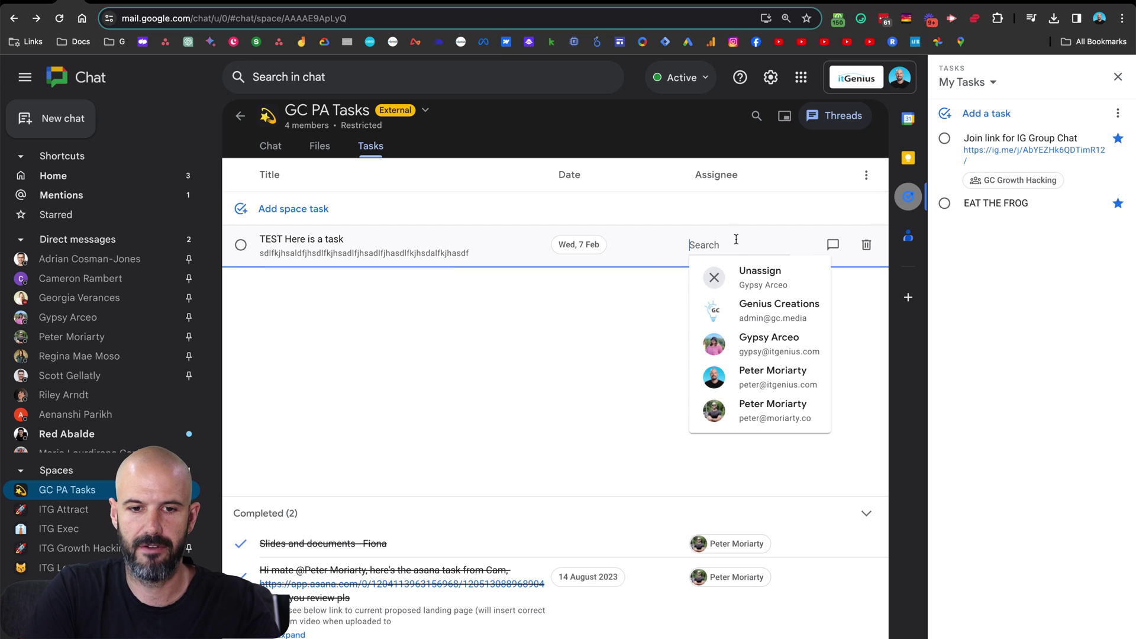
click(764, 384)
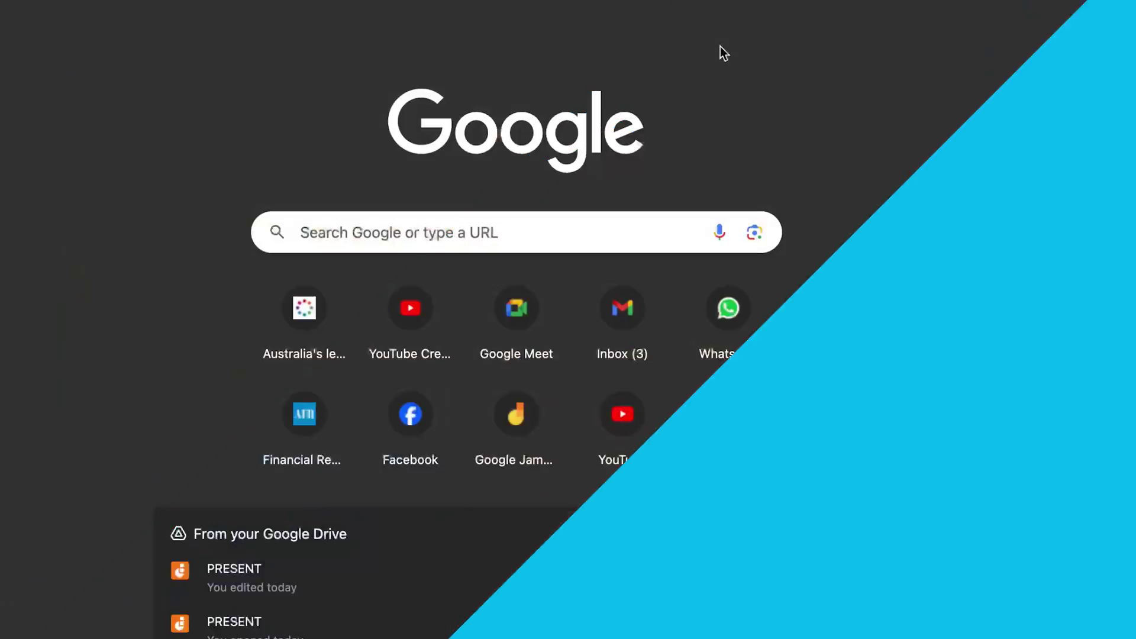
Step: Open a new document with doc.new and generate a story from the prompt 'tell me a short story' using Help me write
text(doc)
key(Return)
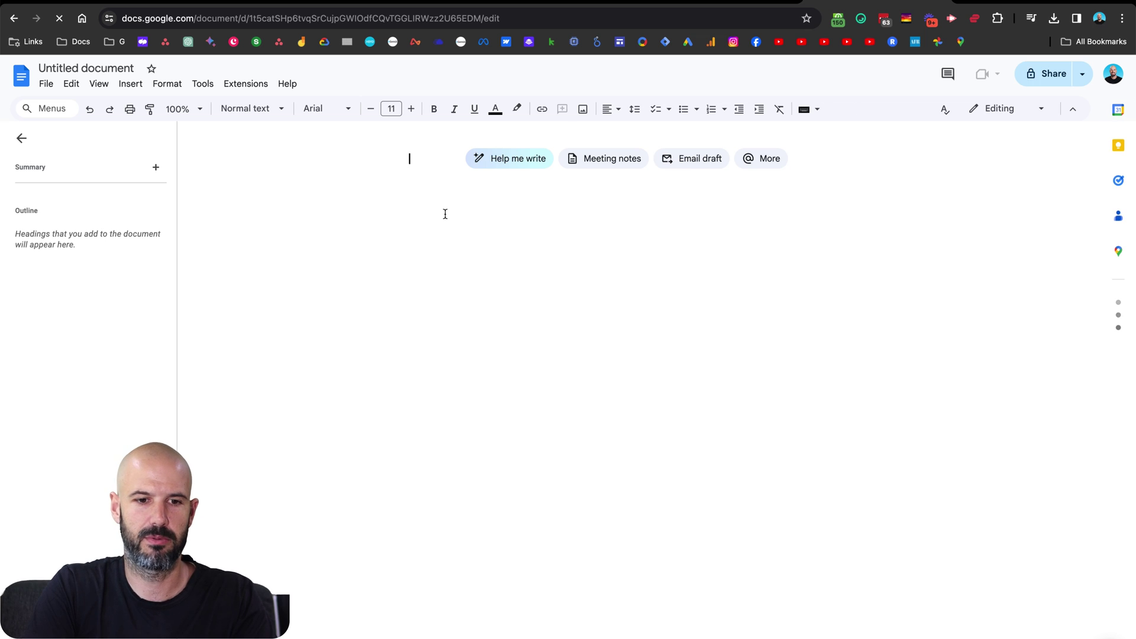
click(519, 165)
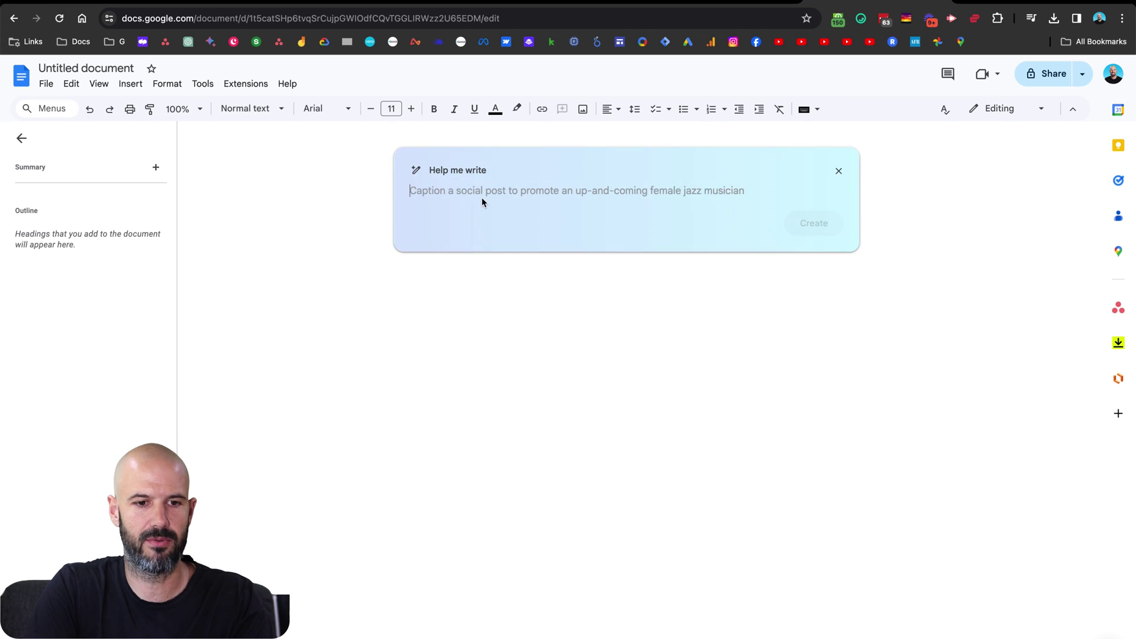
text(tell me a short story)
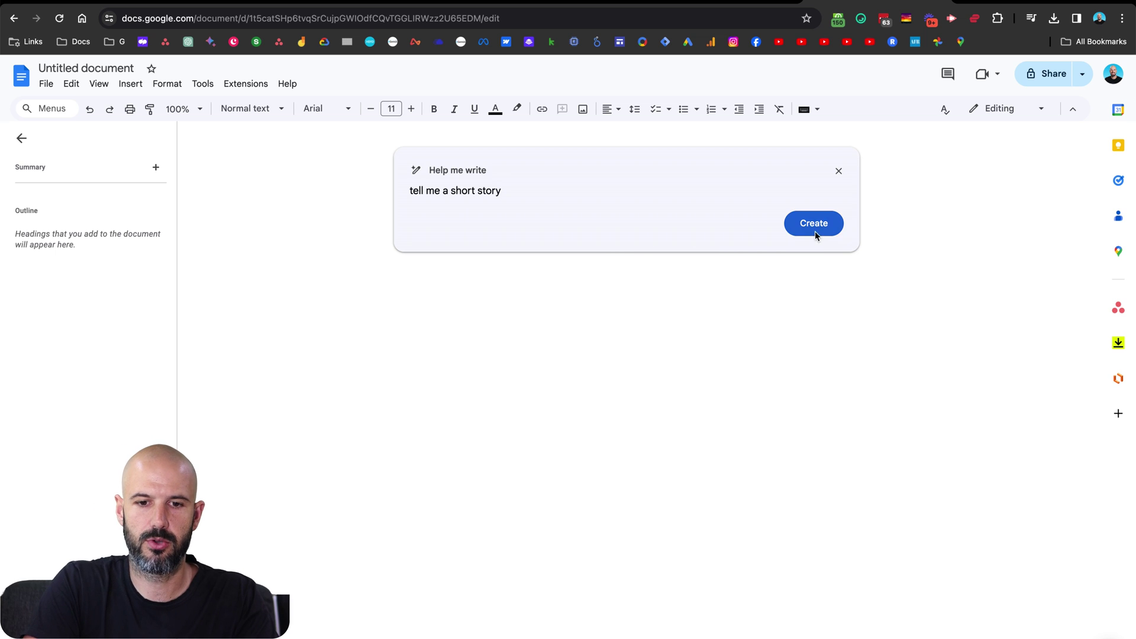
click(814, 225)
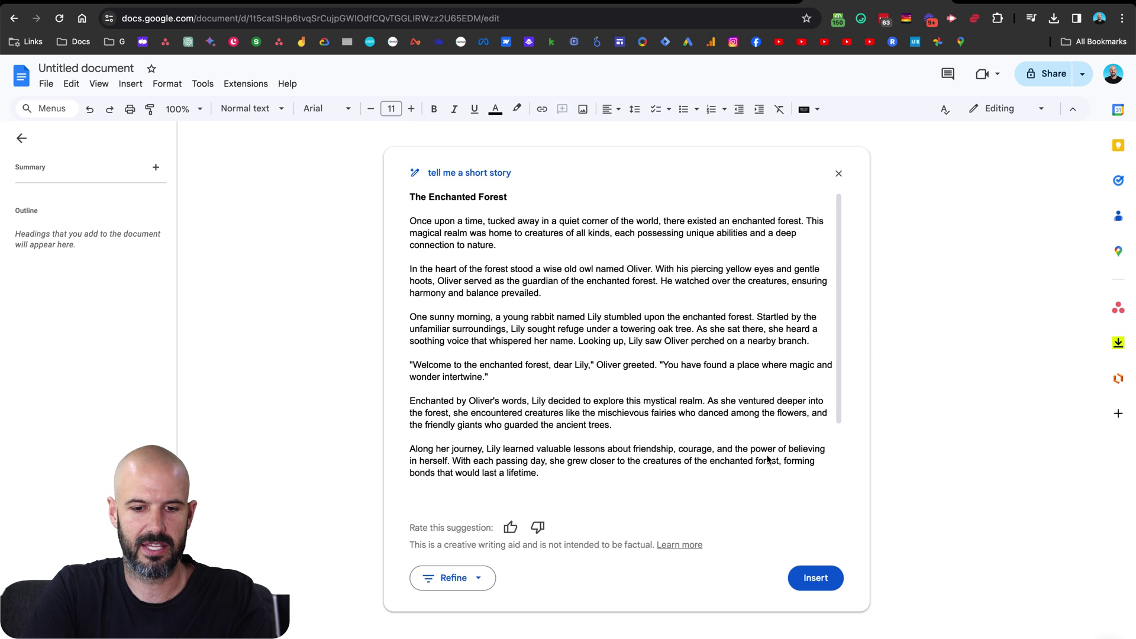
click(816, 578)
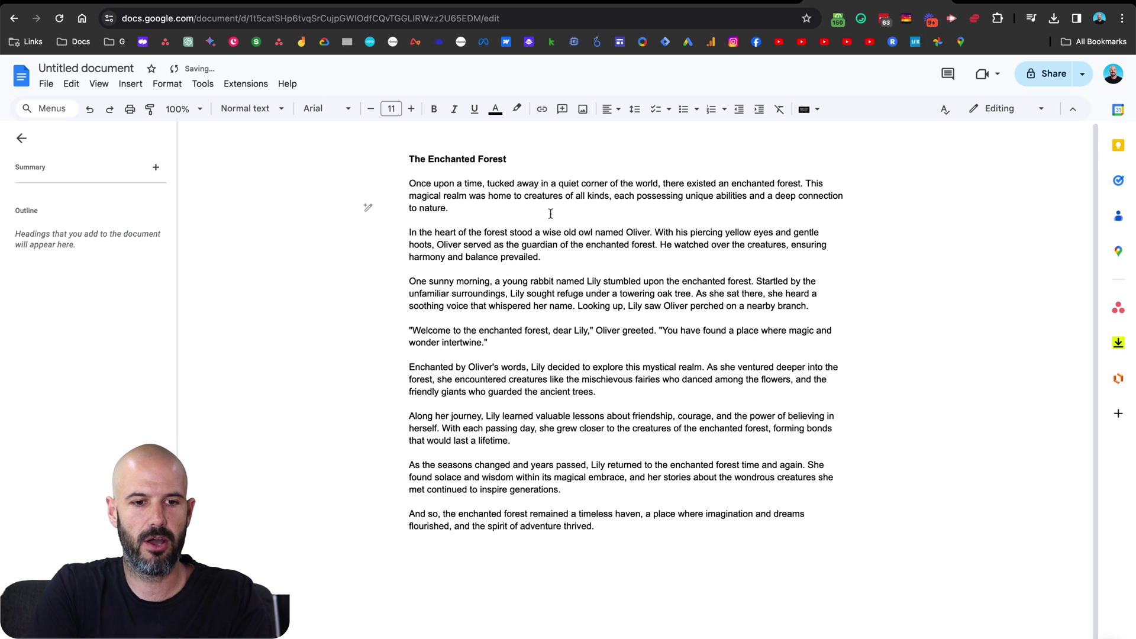
drag(612, 527, 408, 175)
click(691, 545)
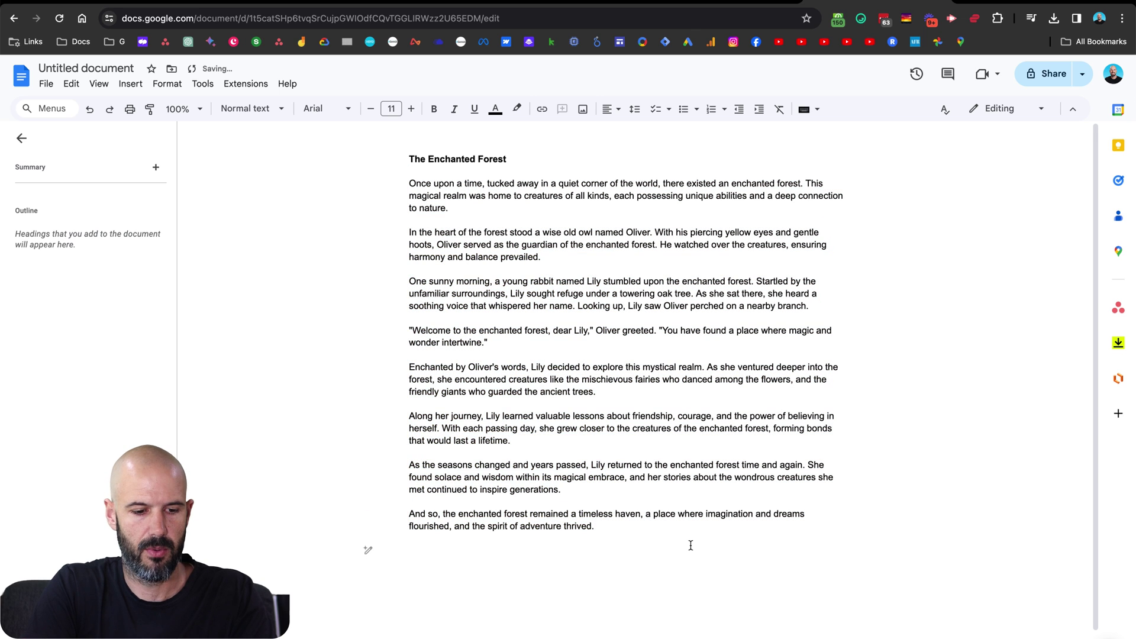
text(@peter)
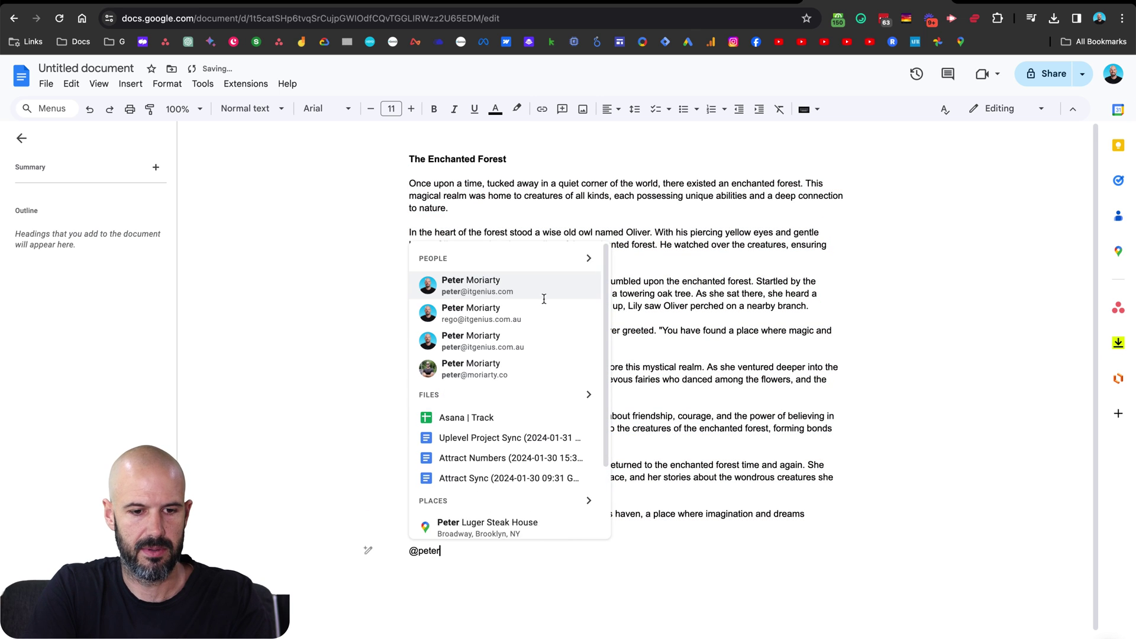
click(513, 288)
text(can you please i)
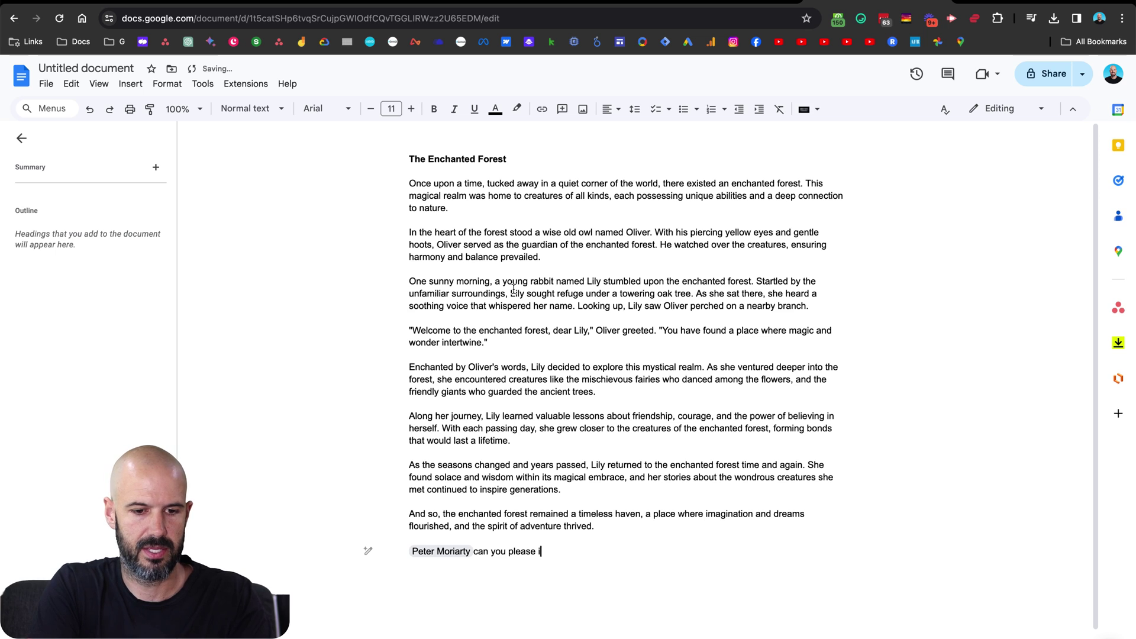
text(mpro)
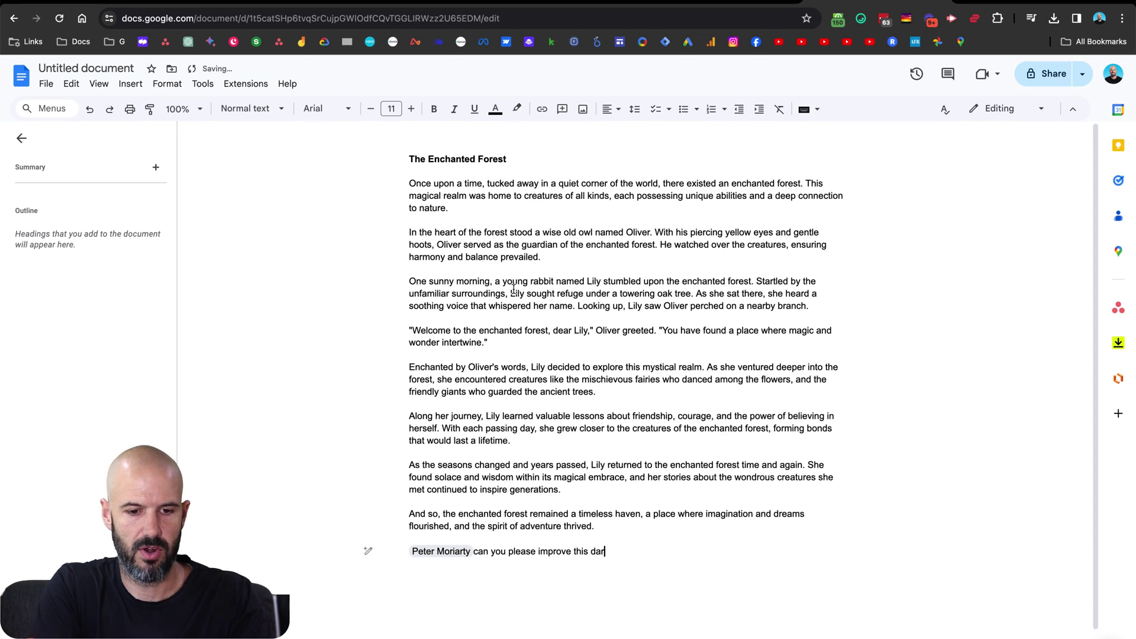
text(ve this dar)
mouse_move(441, 551)
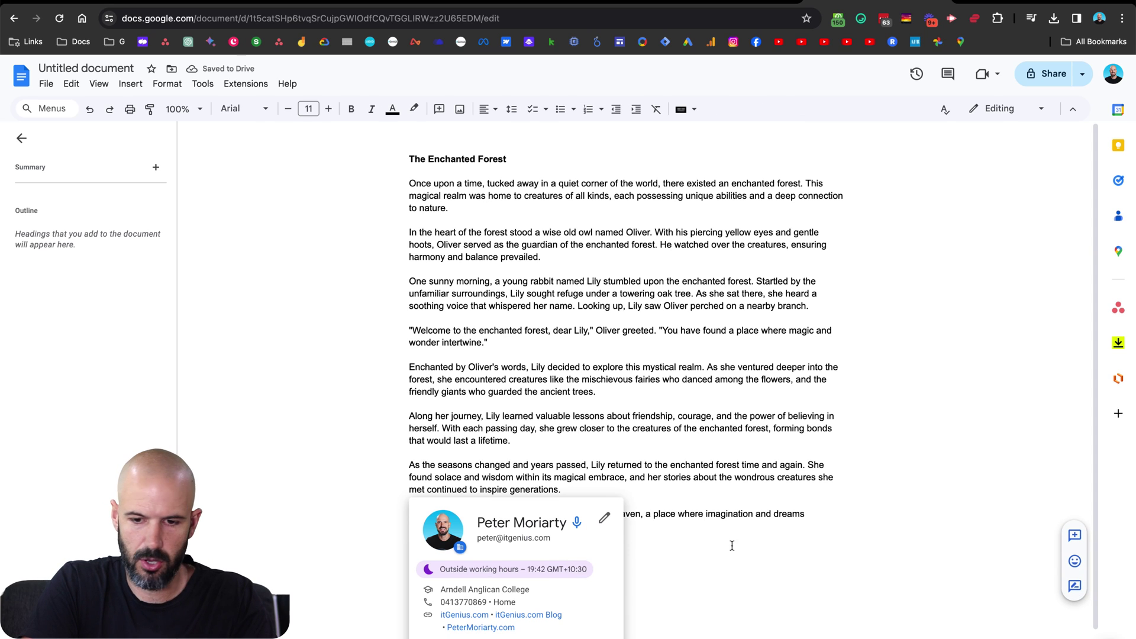
key(Return)
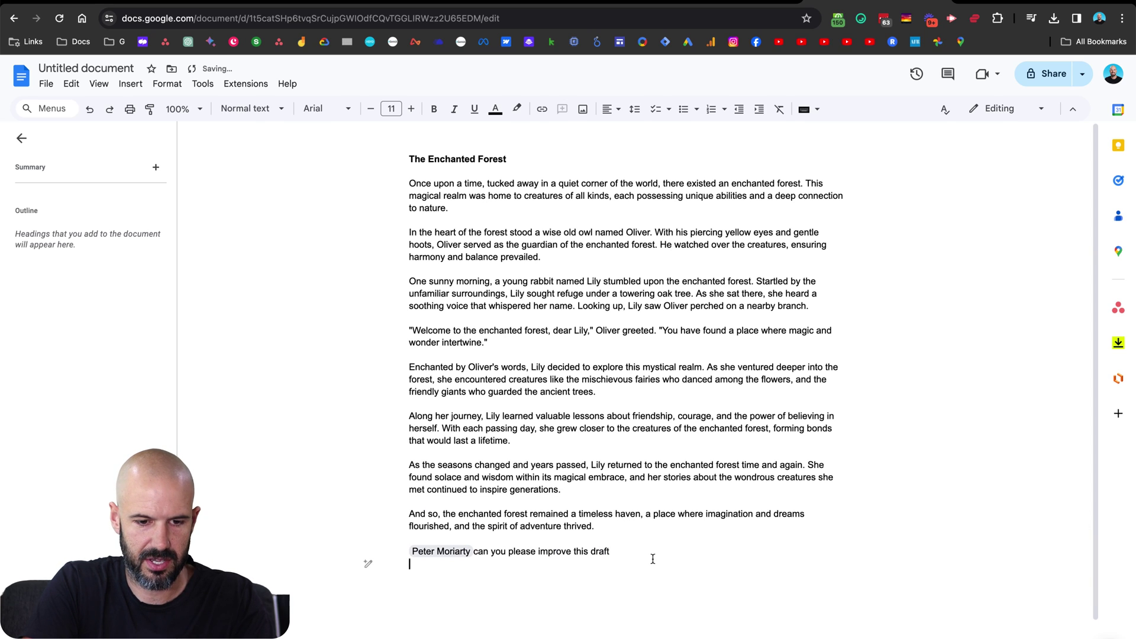
text(@task)
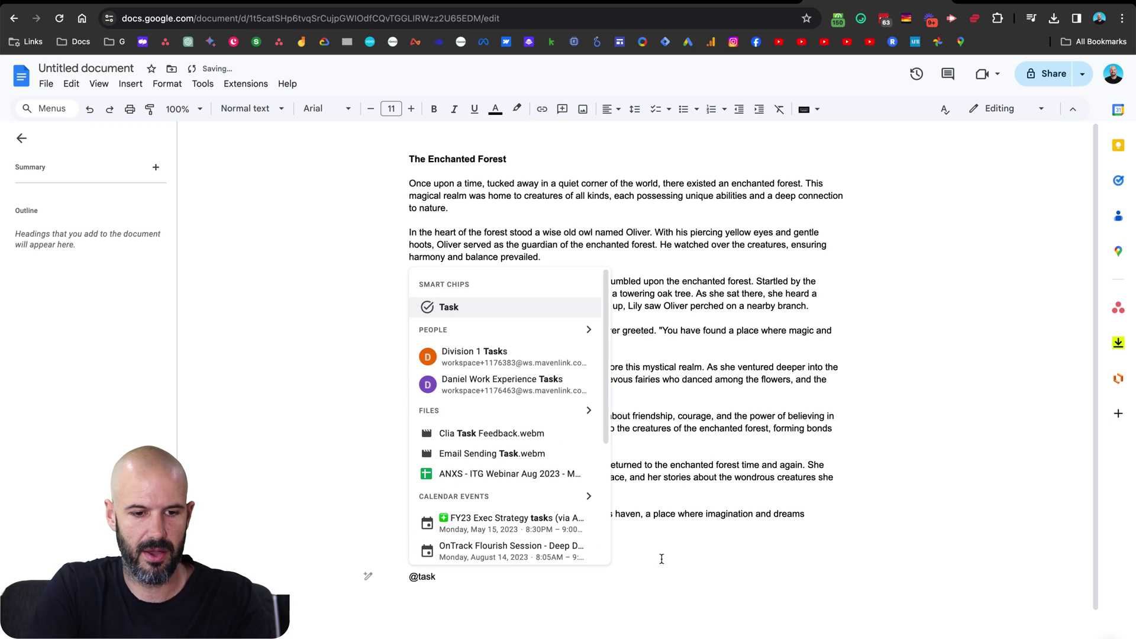
click(453, 580)
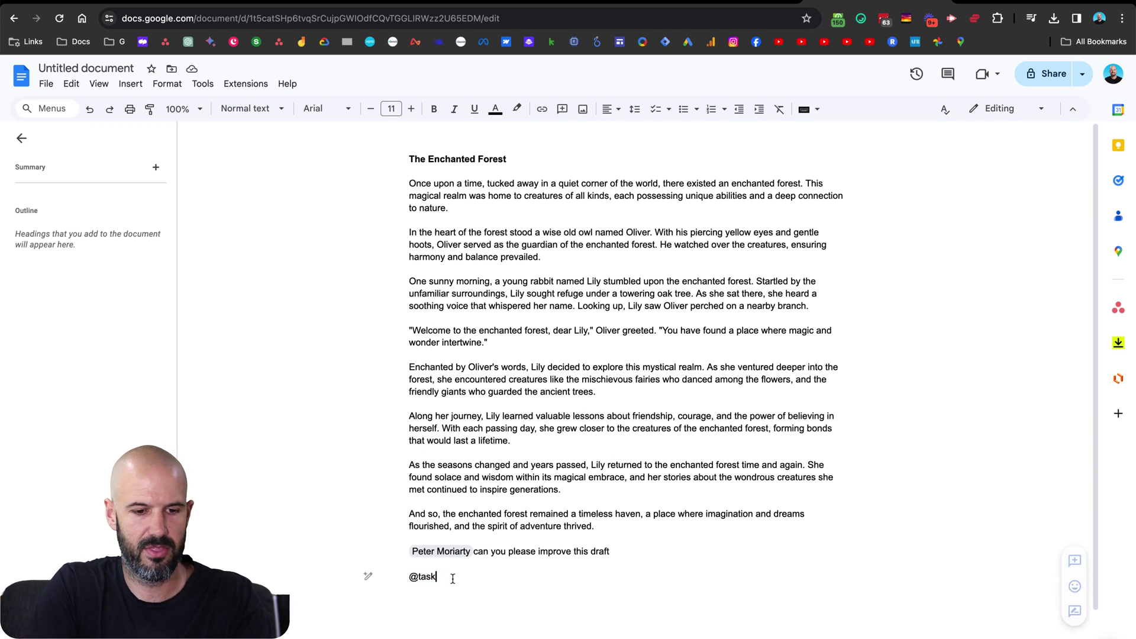
key(BackSpace)
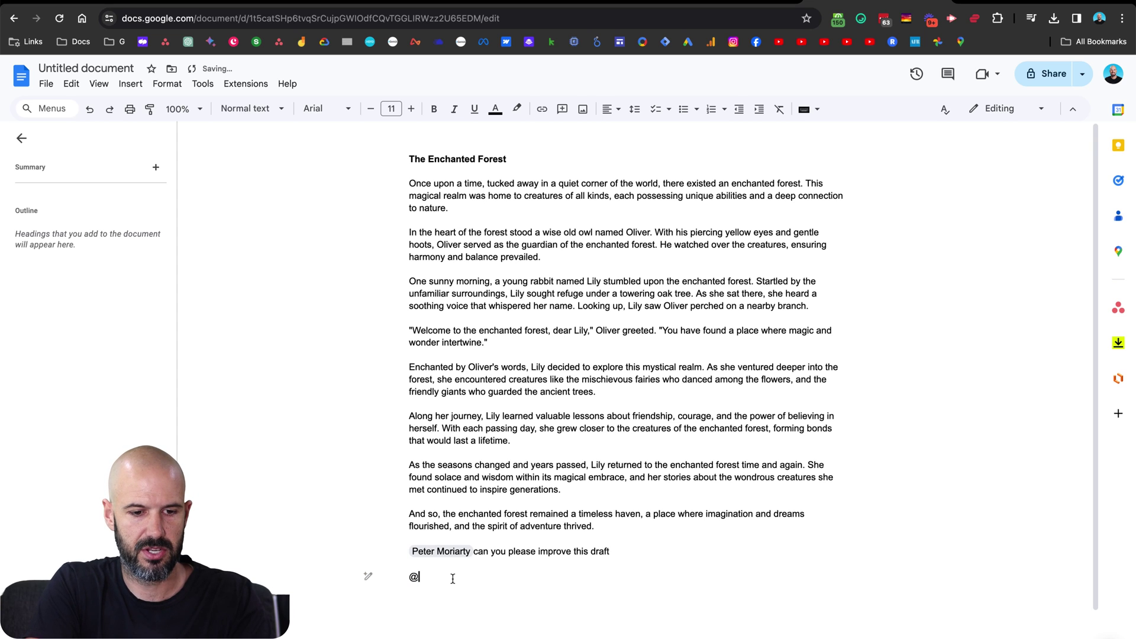
text(task)
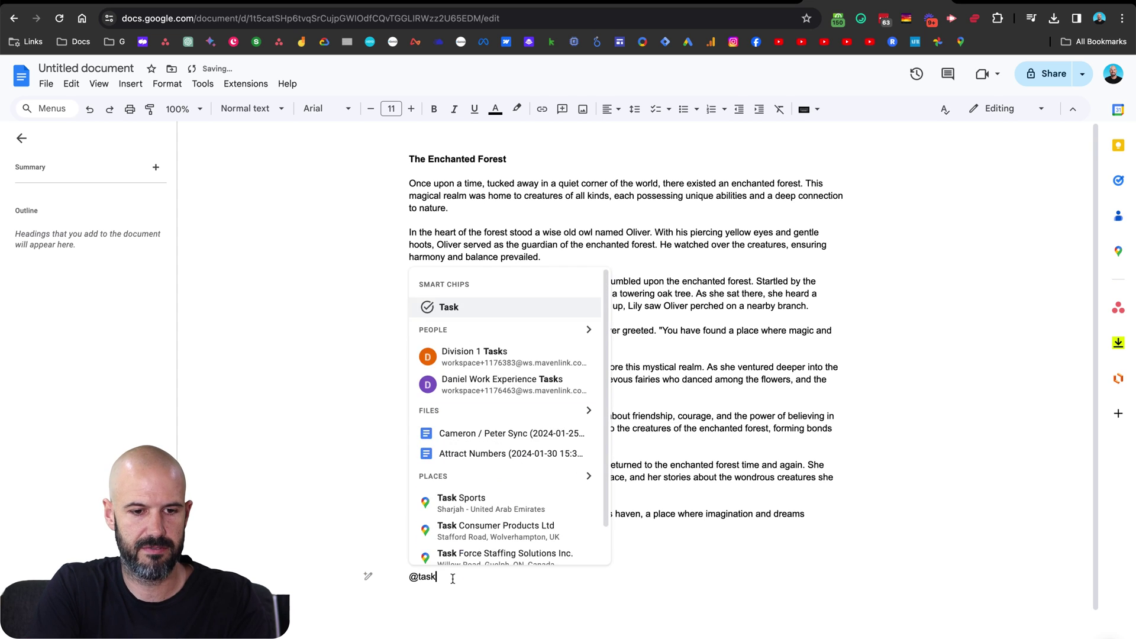
key(Return)
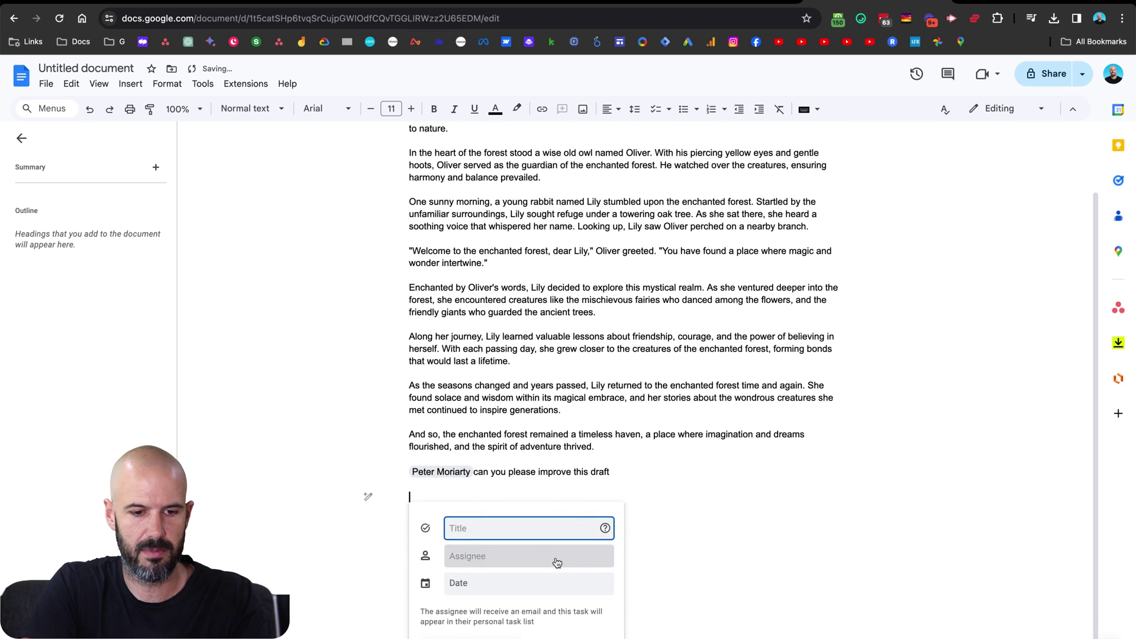
text(make this draft better)
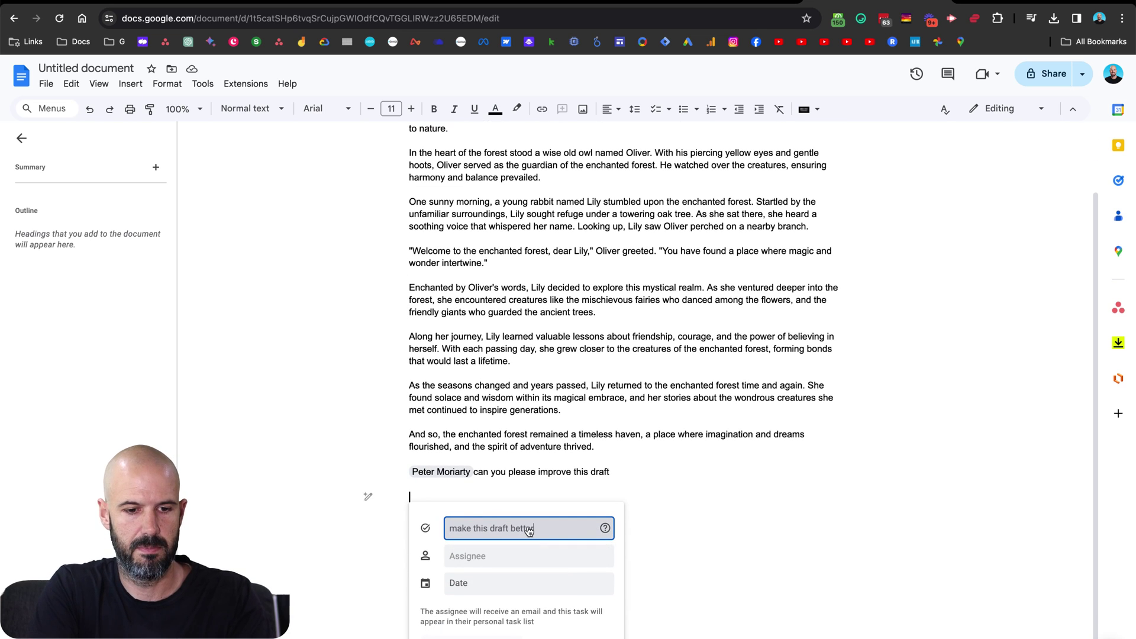
Step: Assign the task to the colleague with a due date of 9 February 2024
key(Tab)
text(peter)
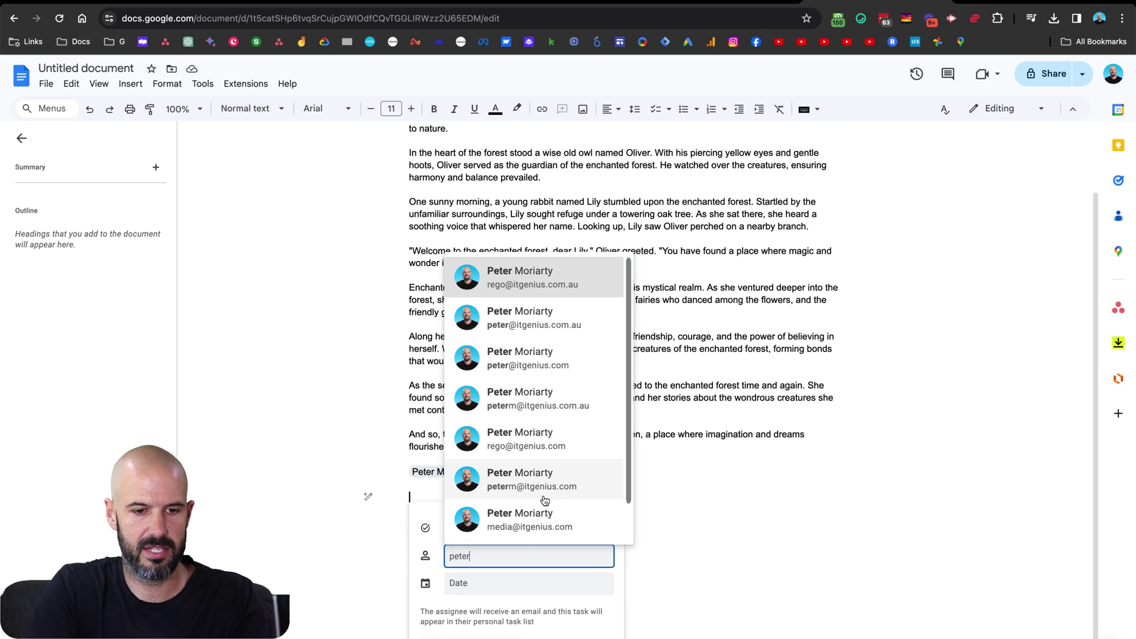
click(540, 505)
click(511, 574)
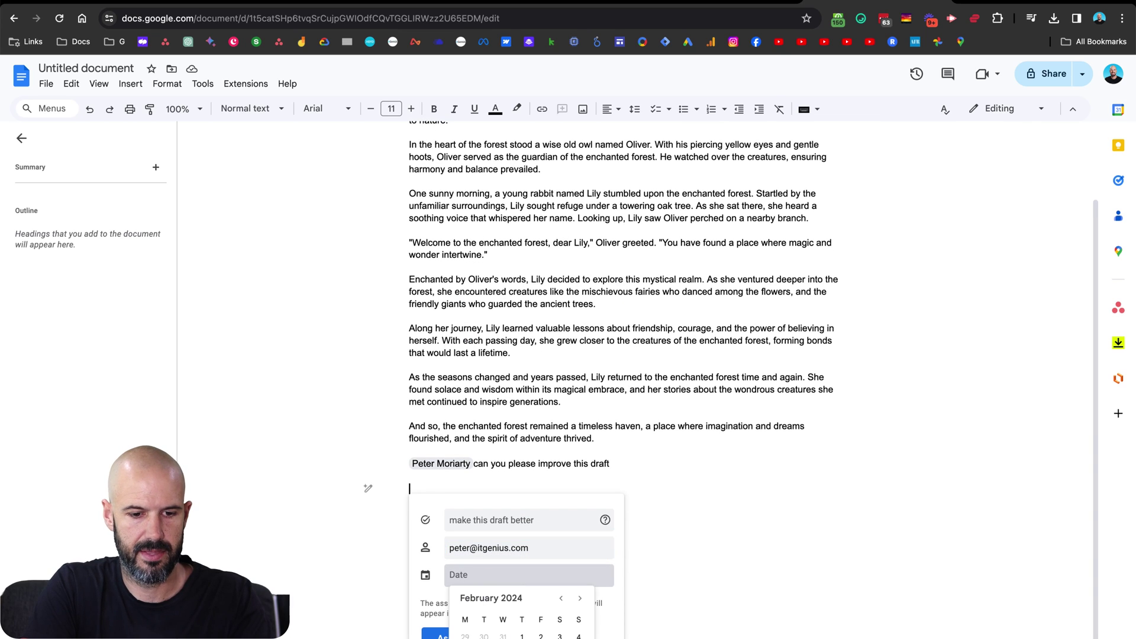
click(540, 638)
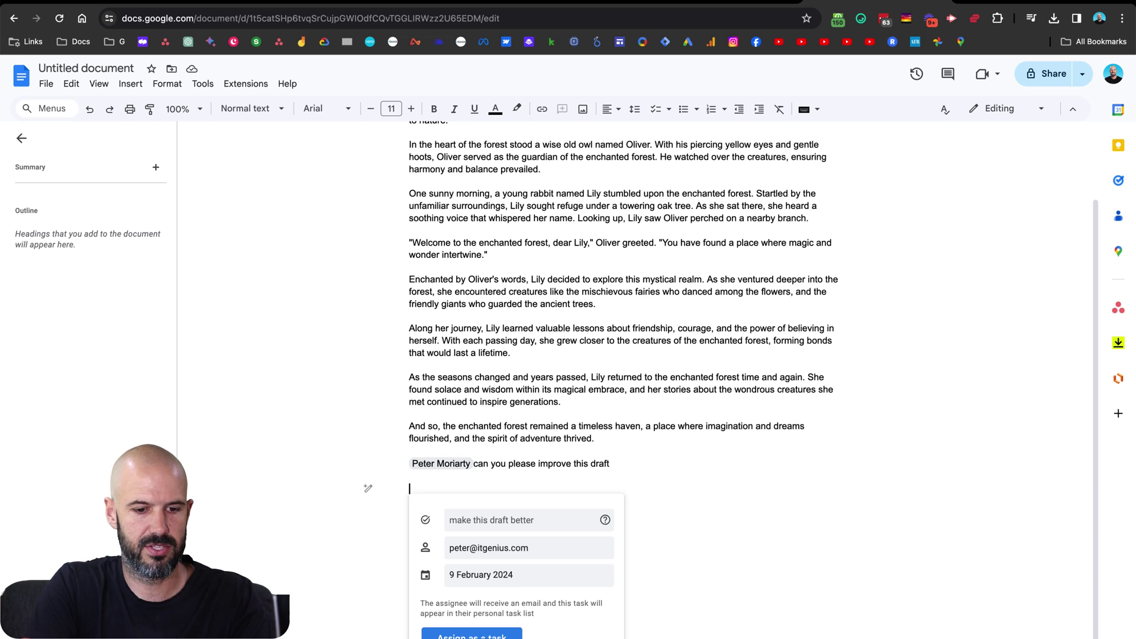
click(486, 634)
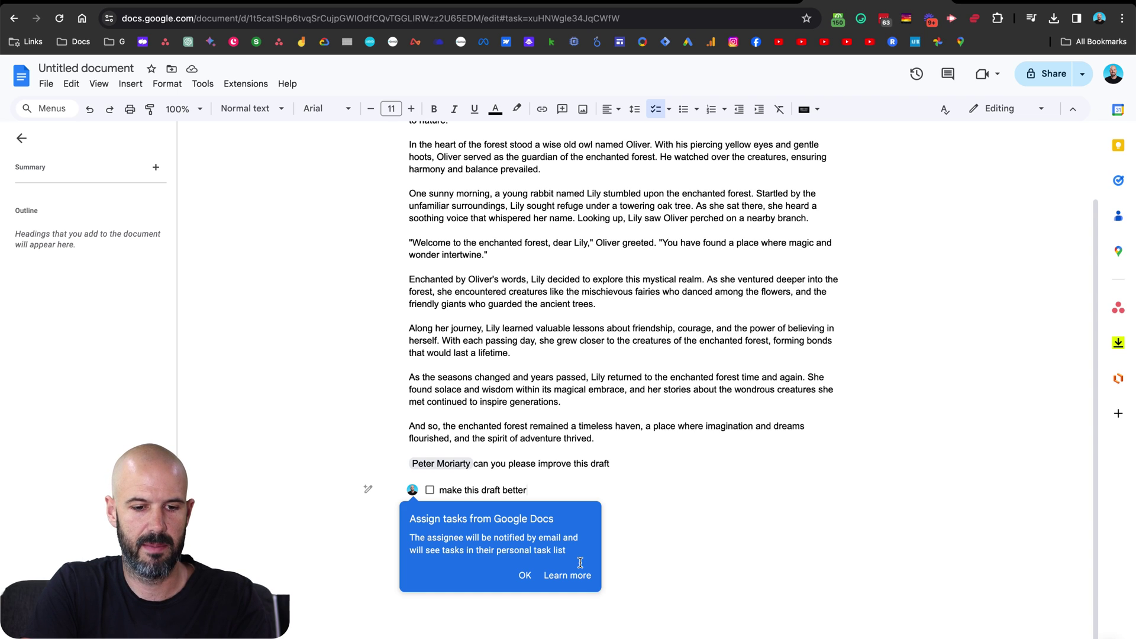
click(525, 574)
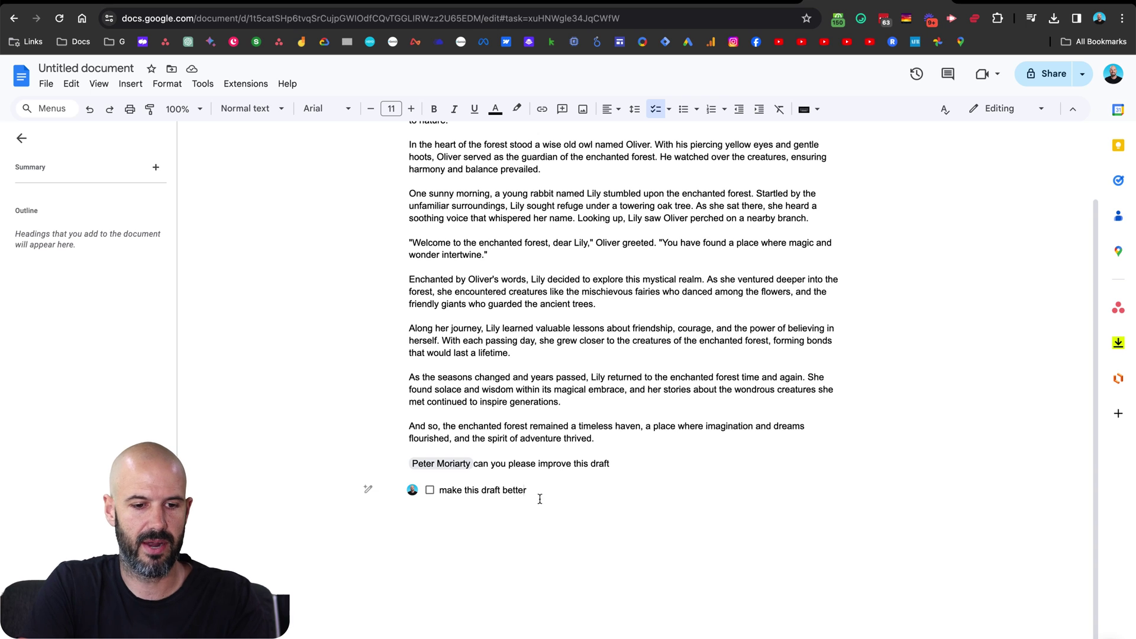
scroll(444, 496, up, 5)
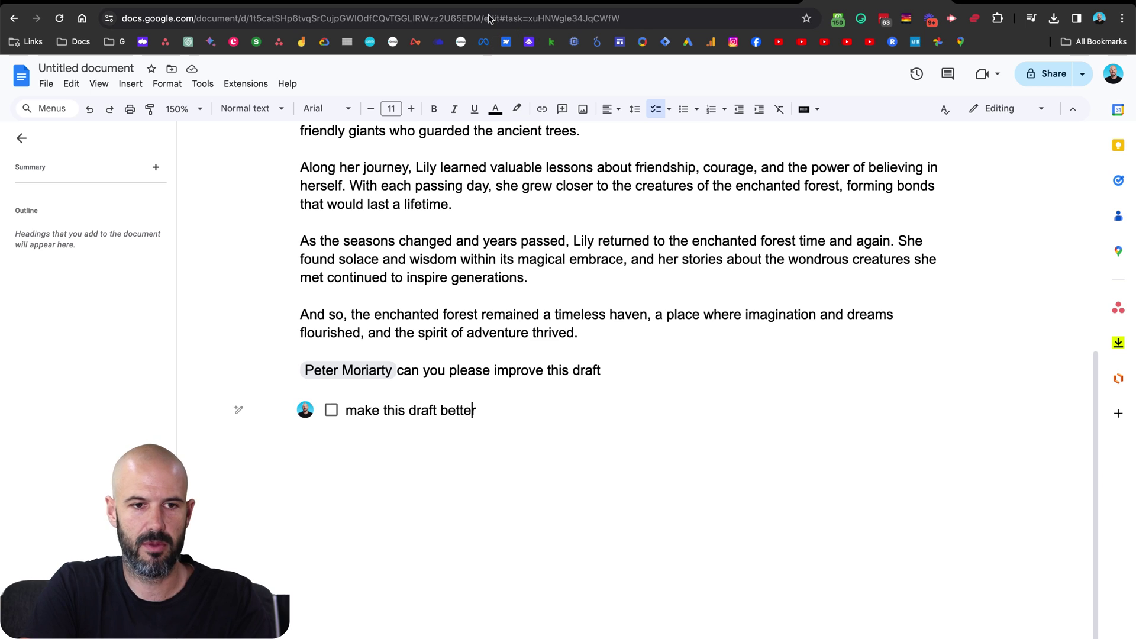
click(89, 4)
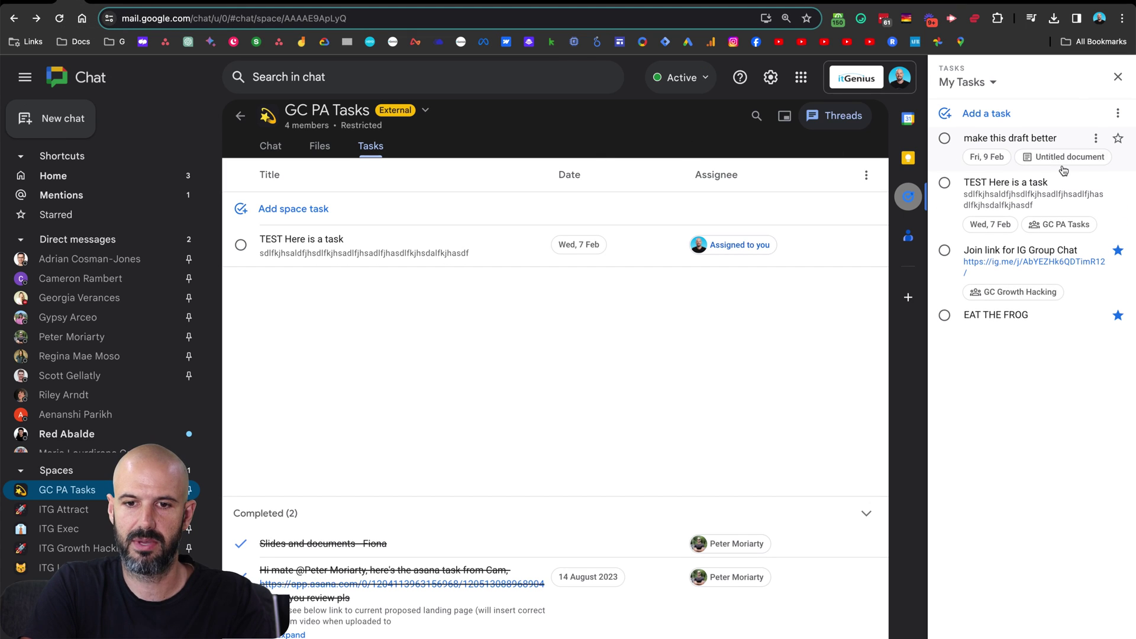
Step: Open the Untitled document linked to the new task in My Tasks
drag(963, 139, 1003, 137)
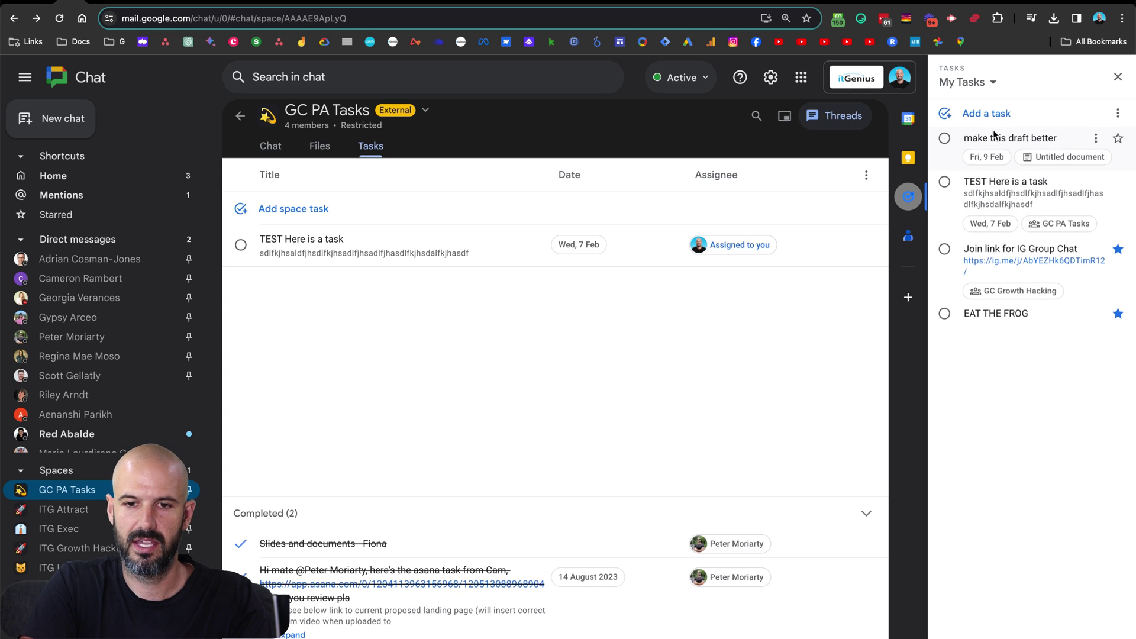
click(1065, 156)
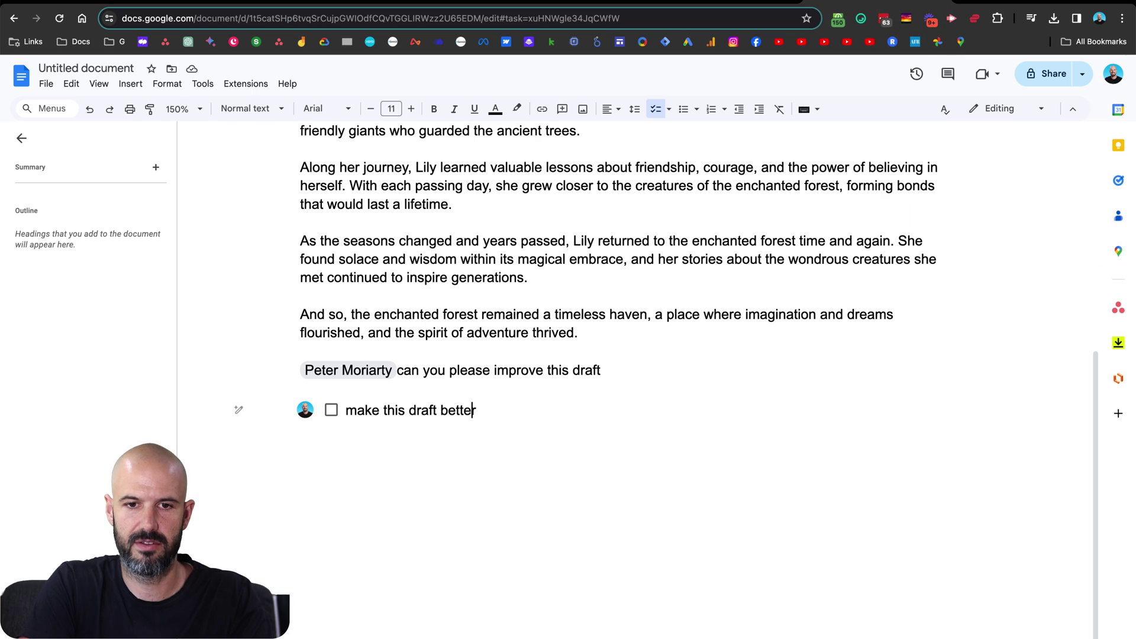
Step: Mark 'make this draft better' complete in the Chat Tasks panel
click(95, 1)
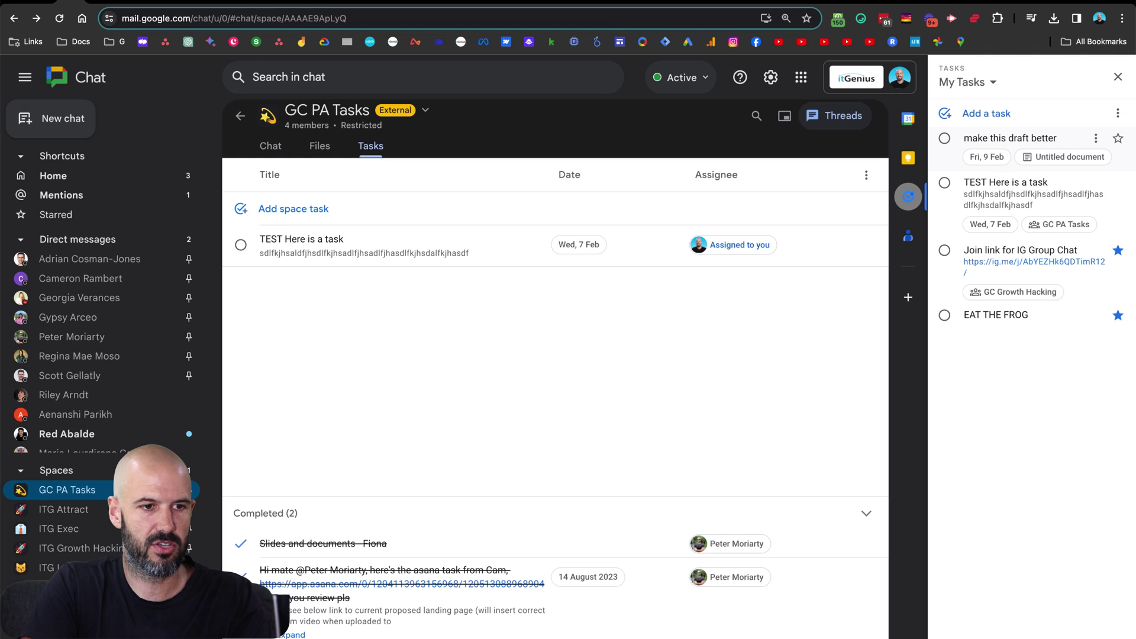
click(944, 139)
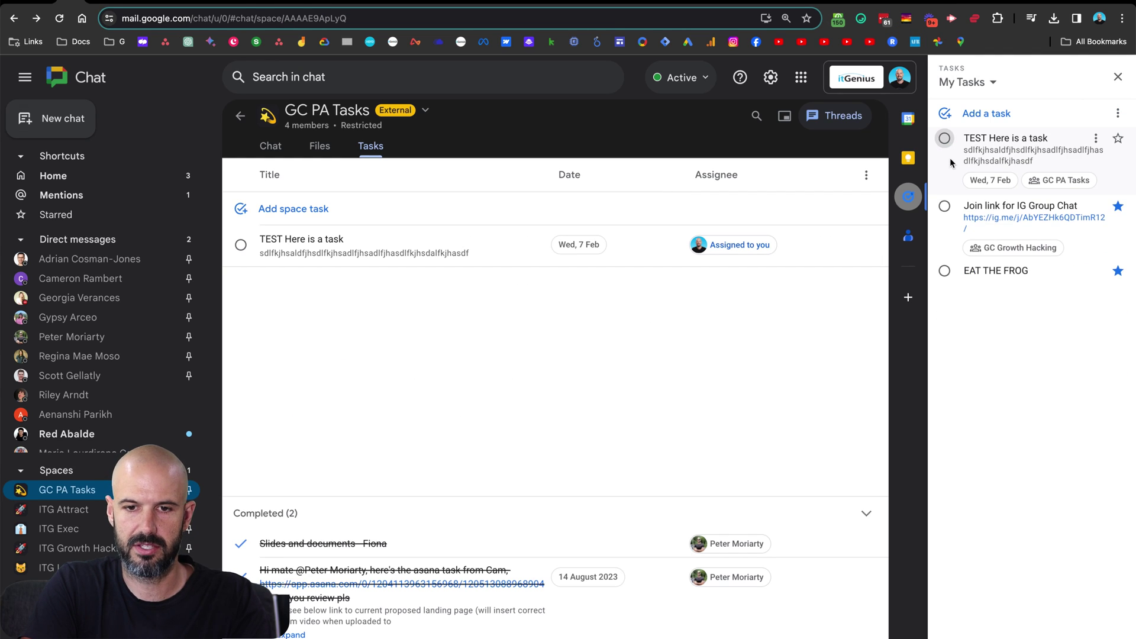
key(ctrl+Tab)
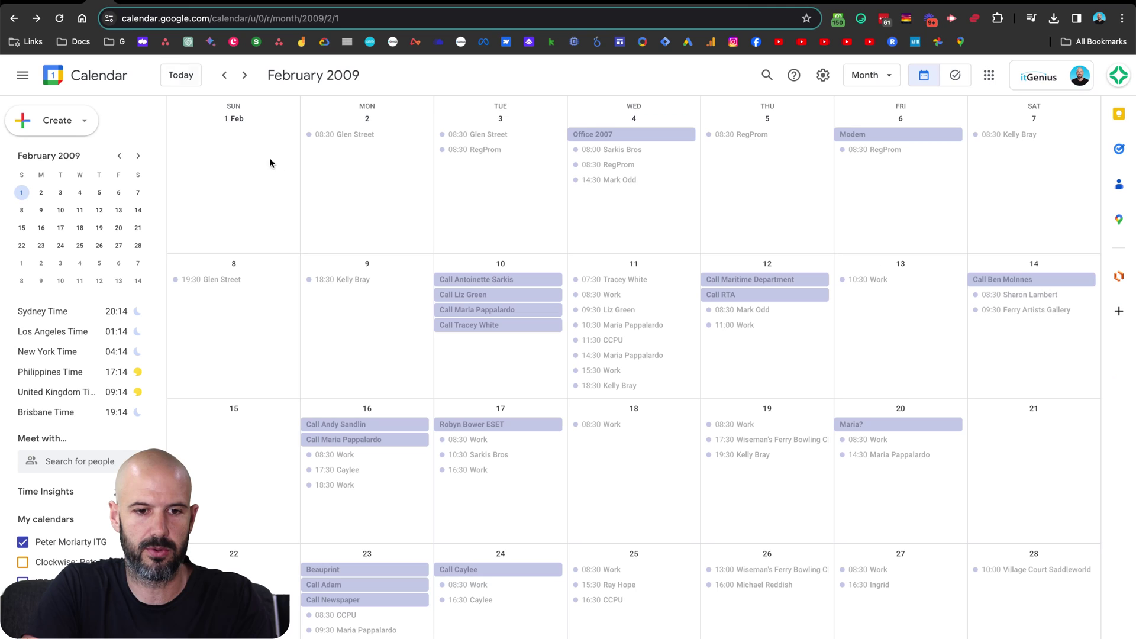
Step: Show today's week in Google Calendar, zoom in, and switch to the Tasks view
click(182, 71)
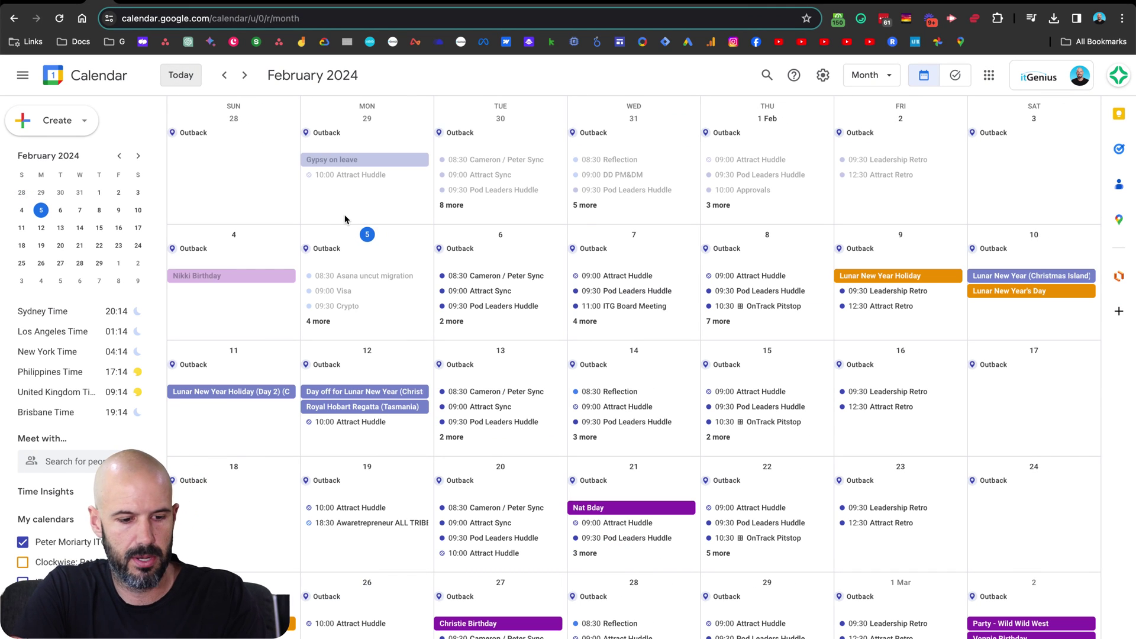
key(w)
scroll(287, 284, up, 1)
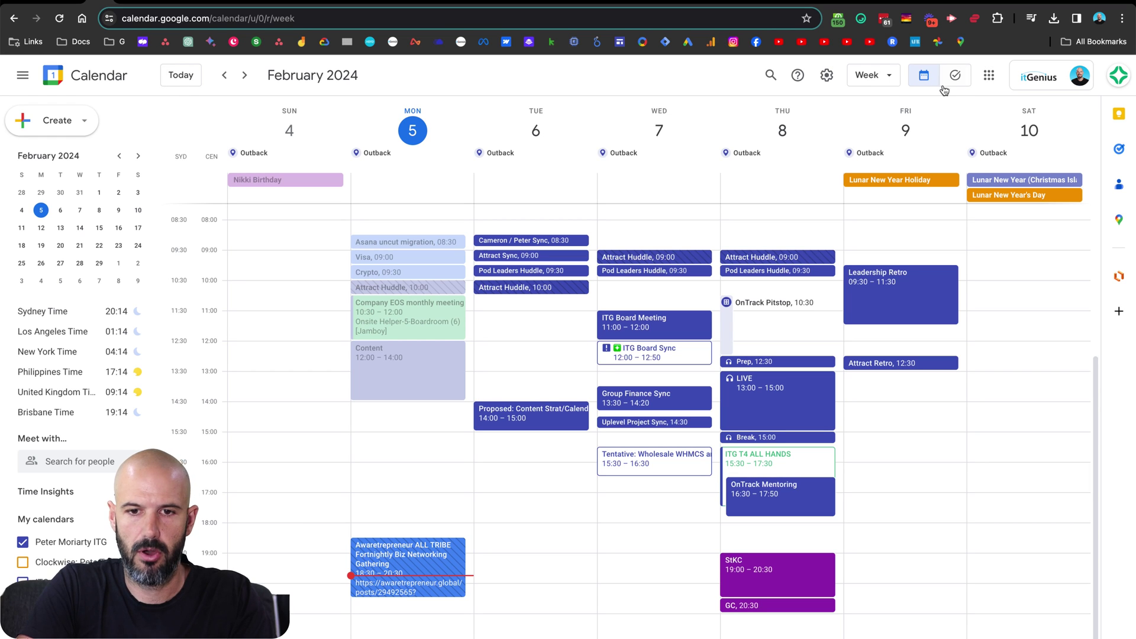
key(ctrl+plus)
key(ctrl+plus)
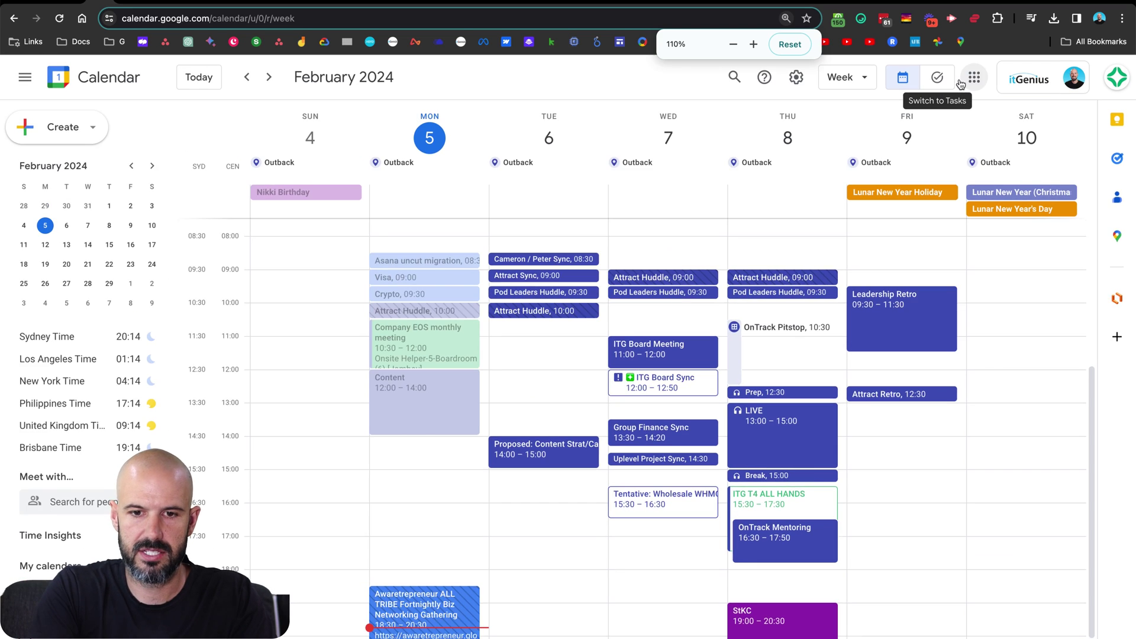
click(916, 86)
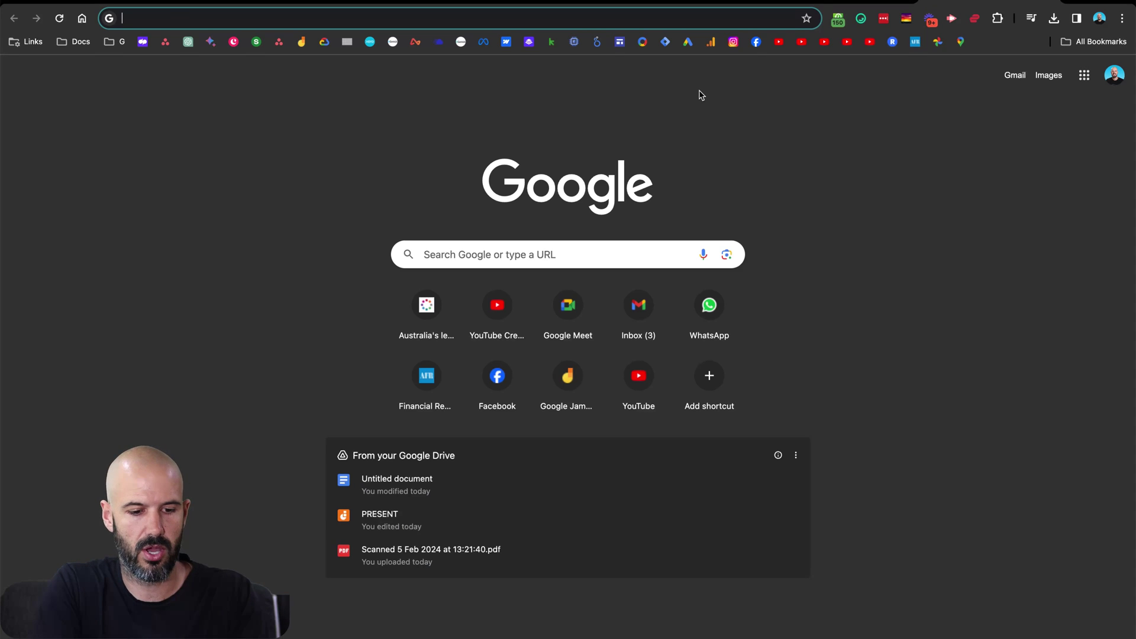
Step: Create a new blank Google Sheets spreadsheet from the 'shee' shortcut
text(shee)
key(Return)
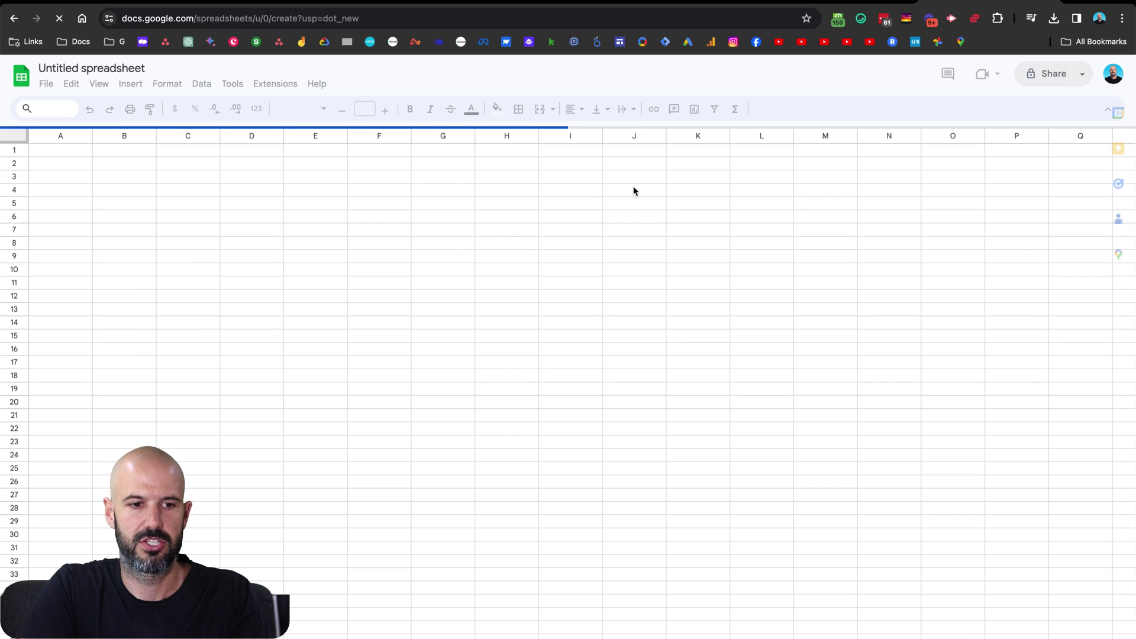
key(super+equal)
key(super+equal)
click(81, 190)
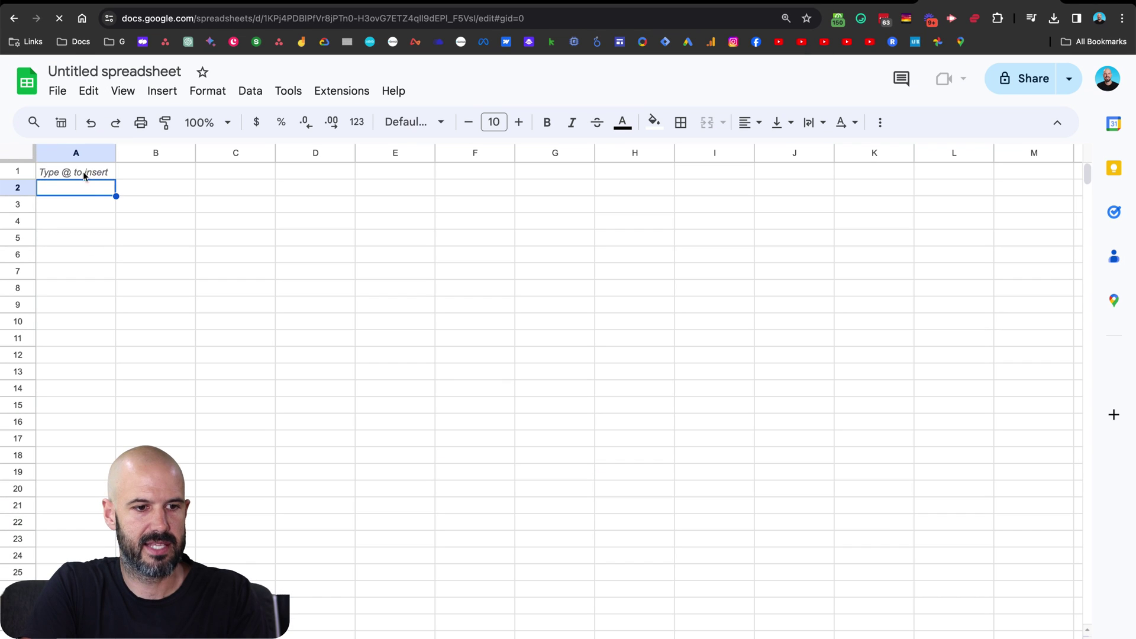
click(85, 174)
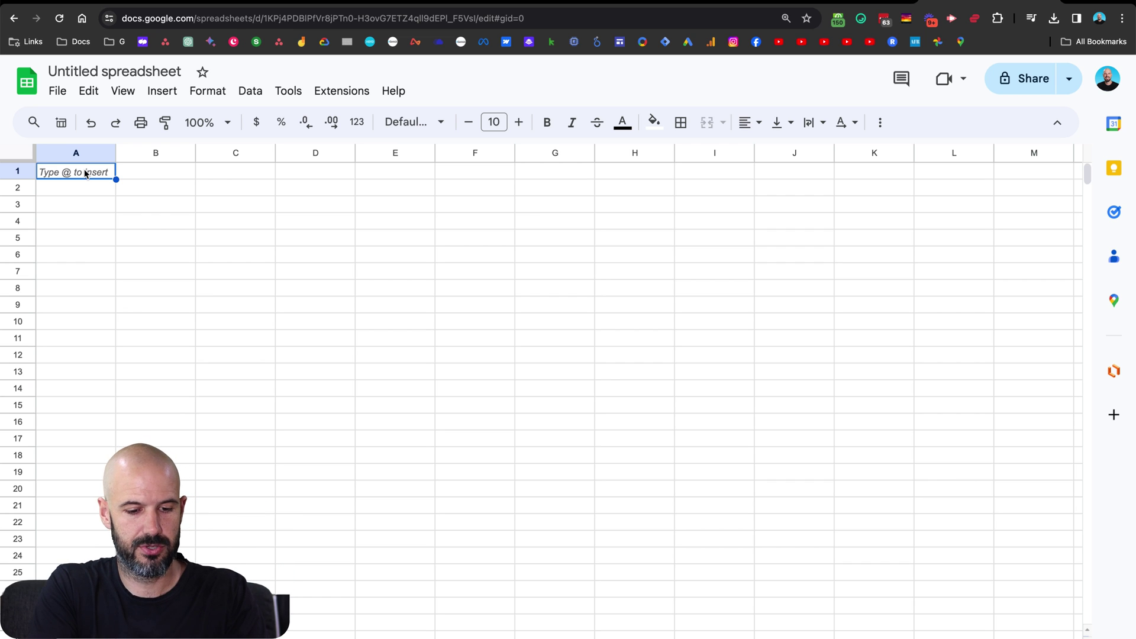
Step: Enter the headers Person, Task, Details and Deadline across row 1
text(Person)
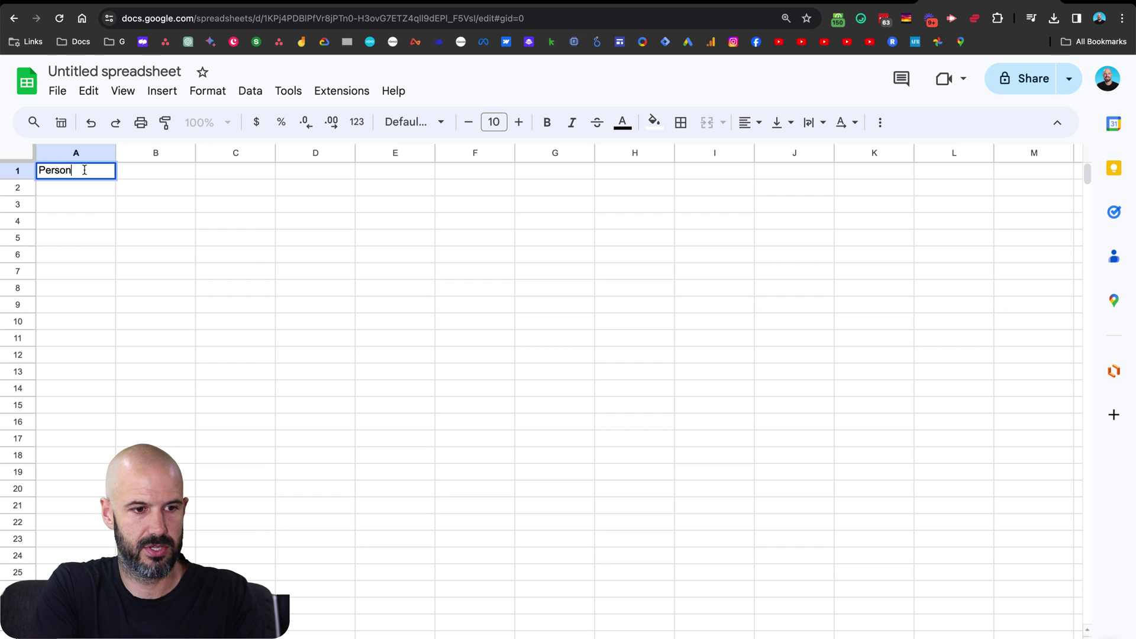
key(Tab)
text(Task)
key(Tab)
text(Details)
key(Tab)
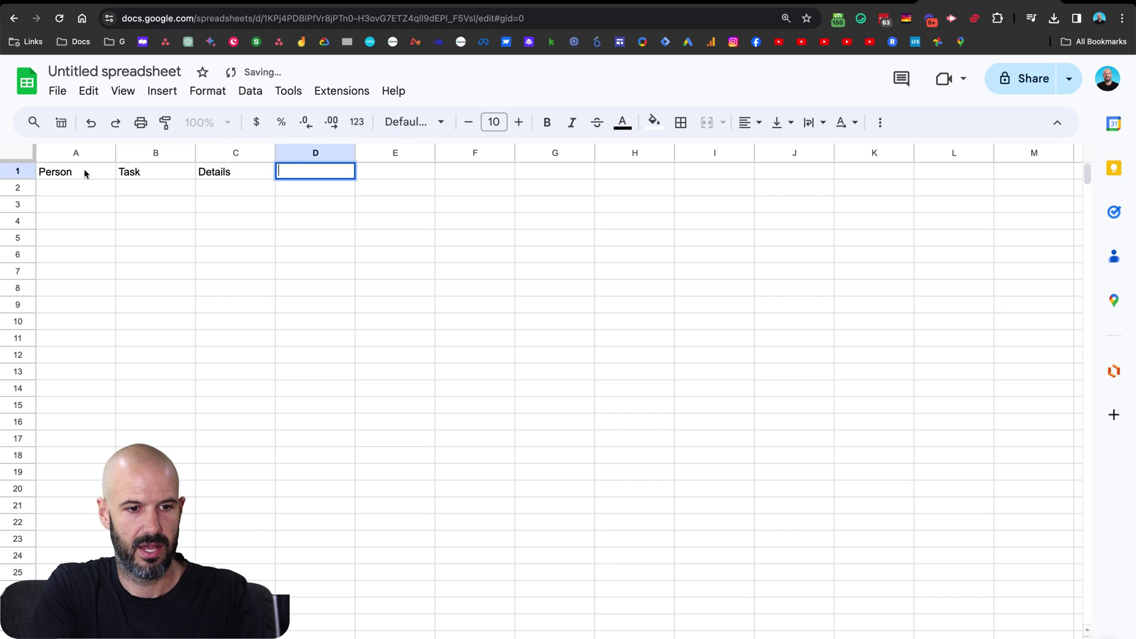
text(Deadline)
key(Return)
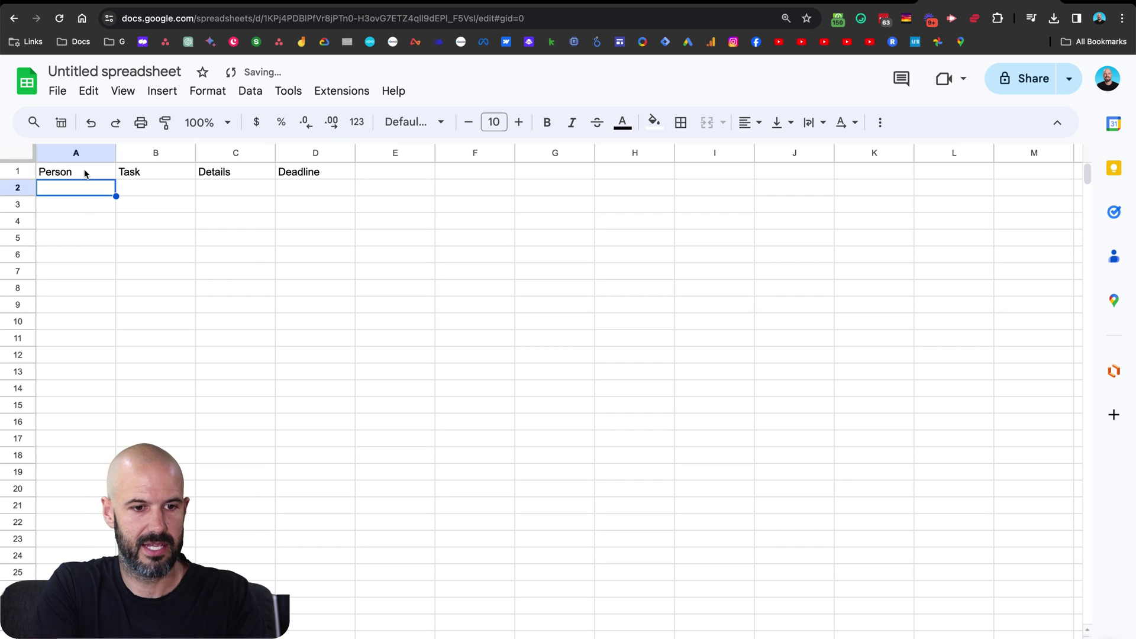
Step: Freeze the header row at the top and make it bold
click(18, 160)
drag(17, 166, 18, 181)
click(86, 223)
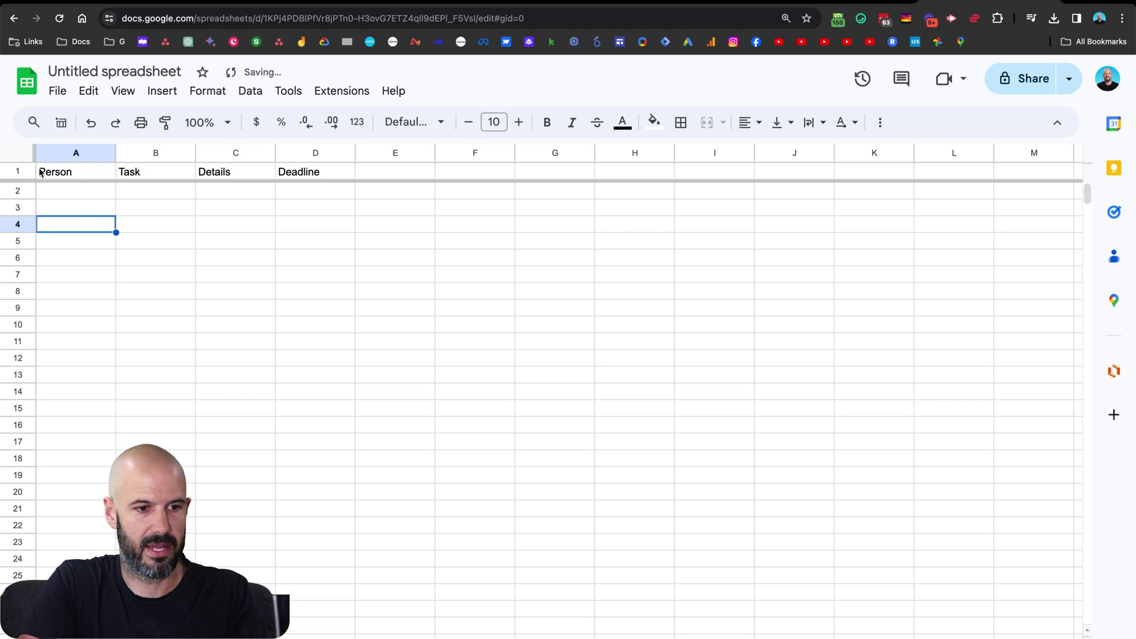
click(18, 171)
key(ctrl+b)
click(103, 241)
Step: Insert the assignee as a person chip in A2, widen column A, and preview the contact card
click(97, 196)
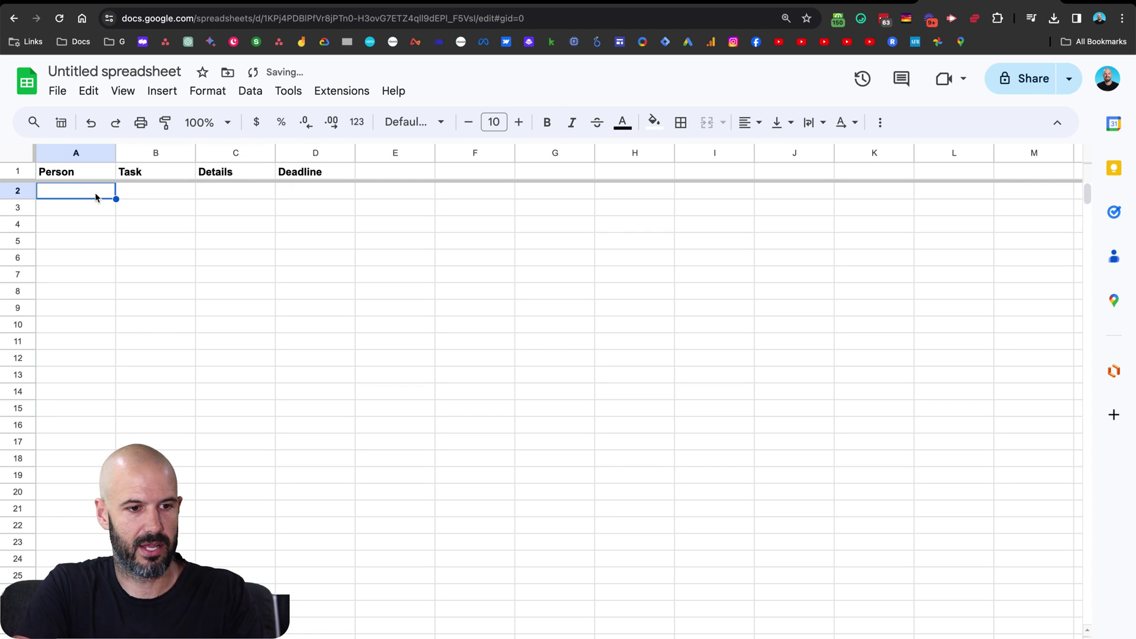
text(@)
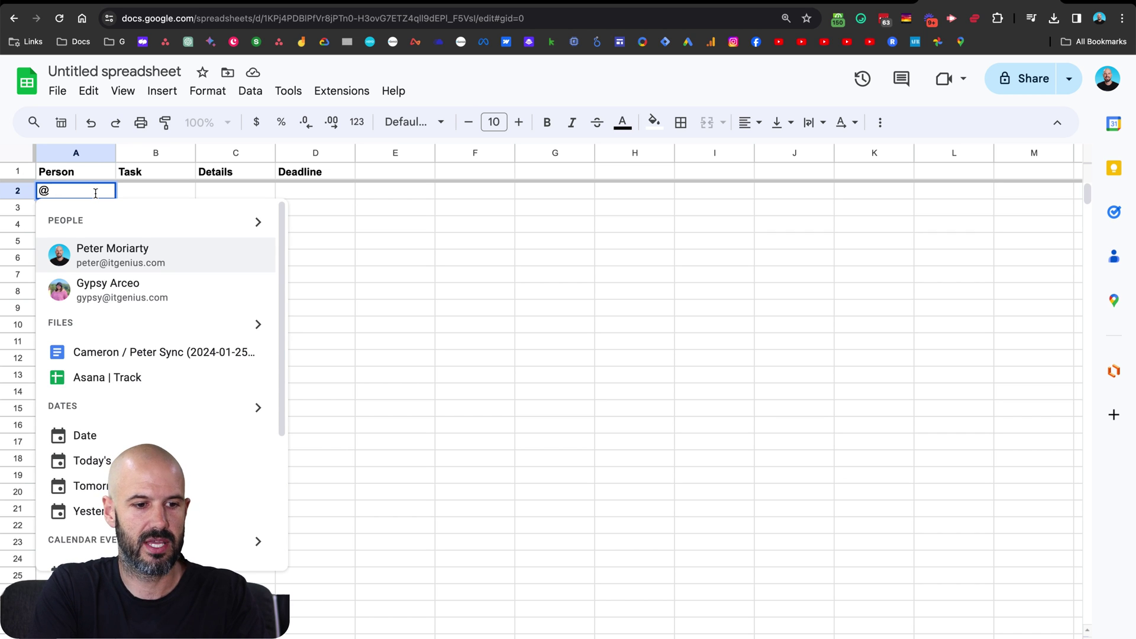
key(Return)
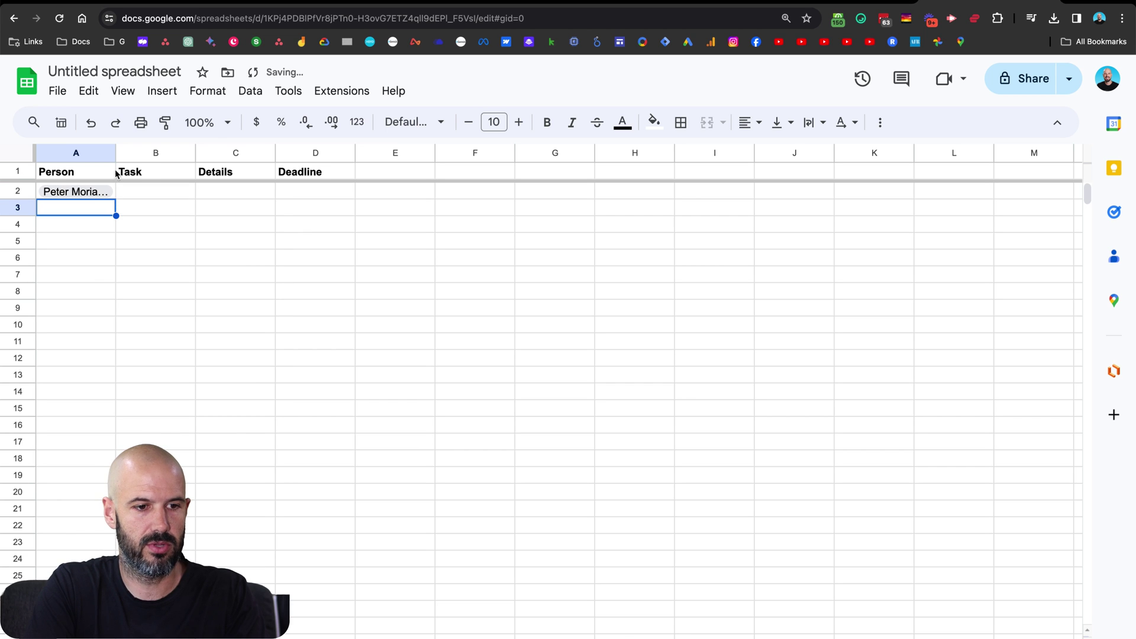
drag(116, 155, 138, 167)
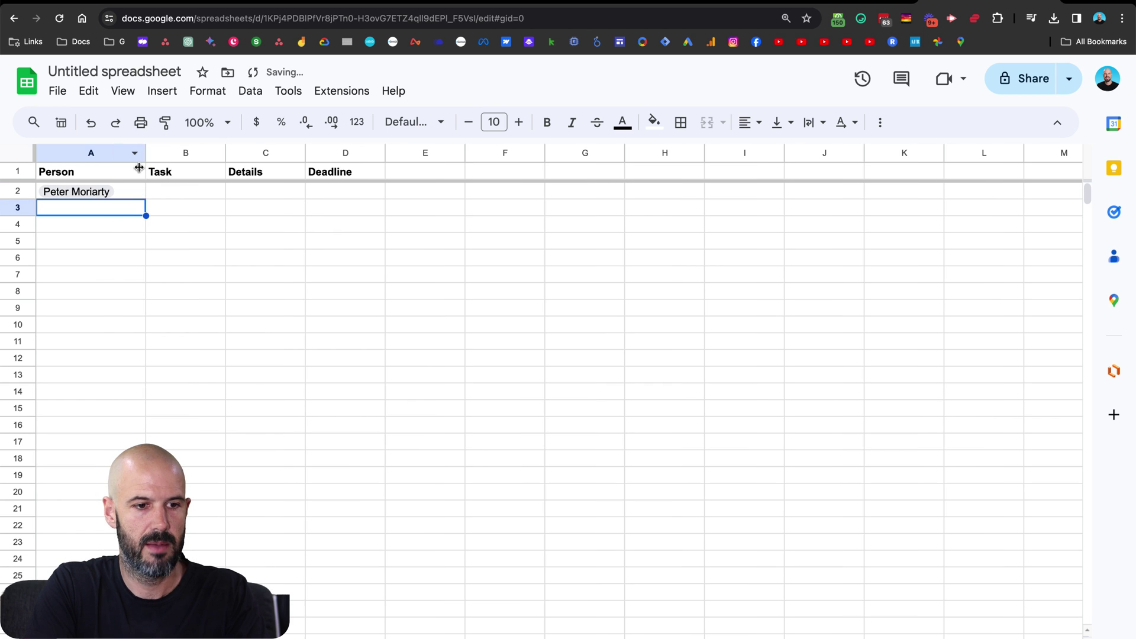
click(80, 194)
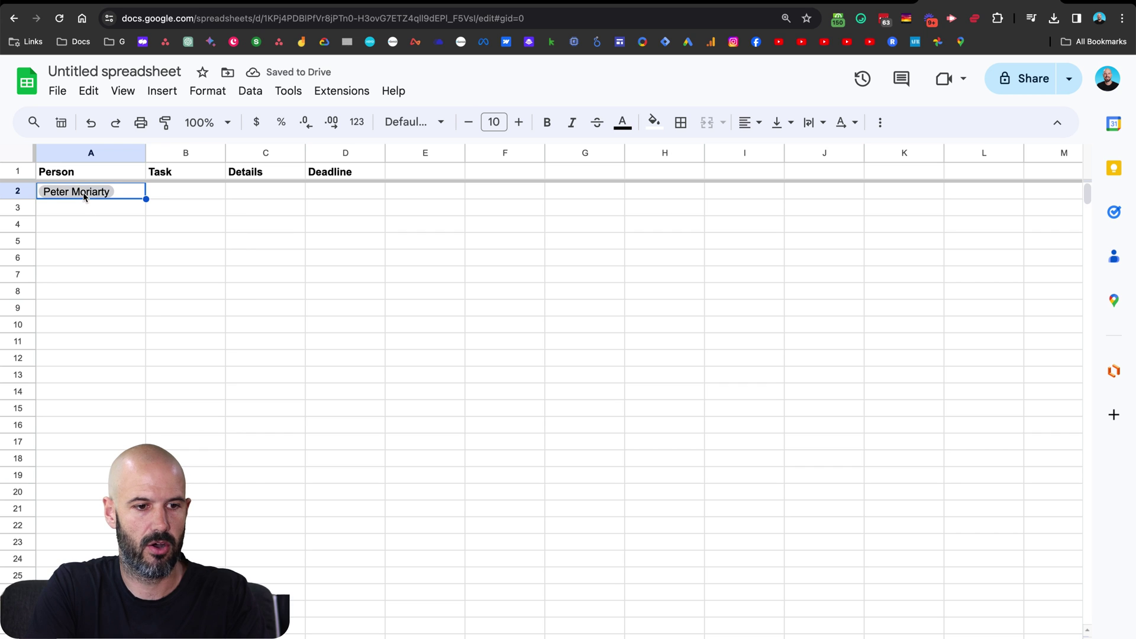
mouse_move(85, 196)
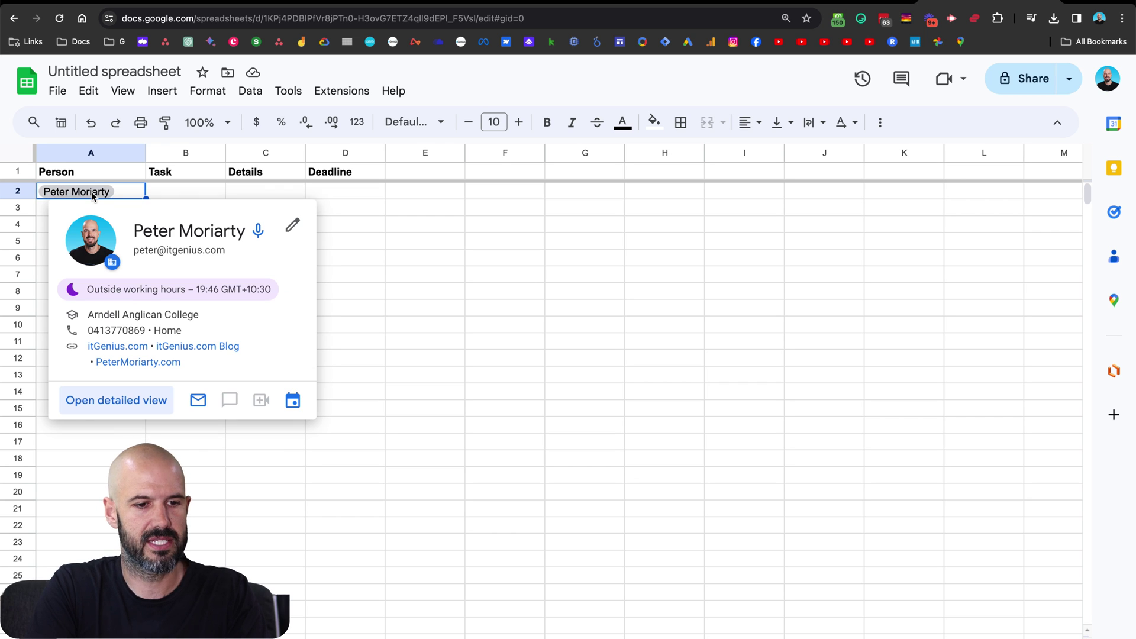
click(170, 193)
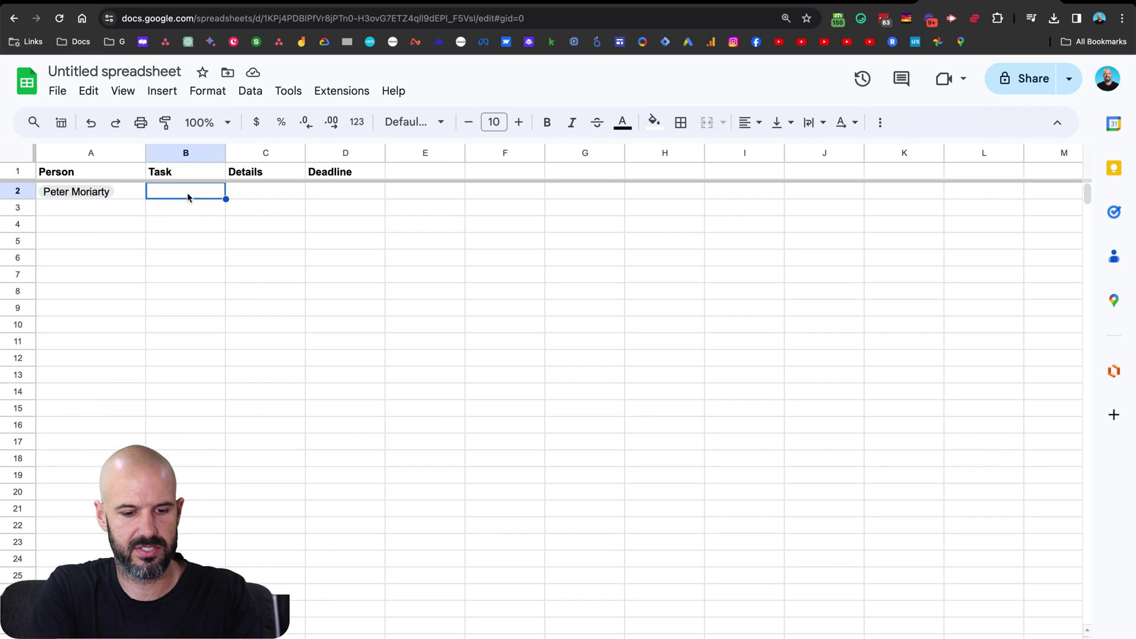
Step: Enter 'Build a house' in B2 and 'Create a new amazing papace for the founder of itGenius' in C2, widening column C
text(Build a house)
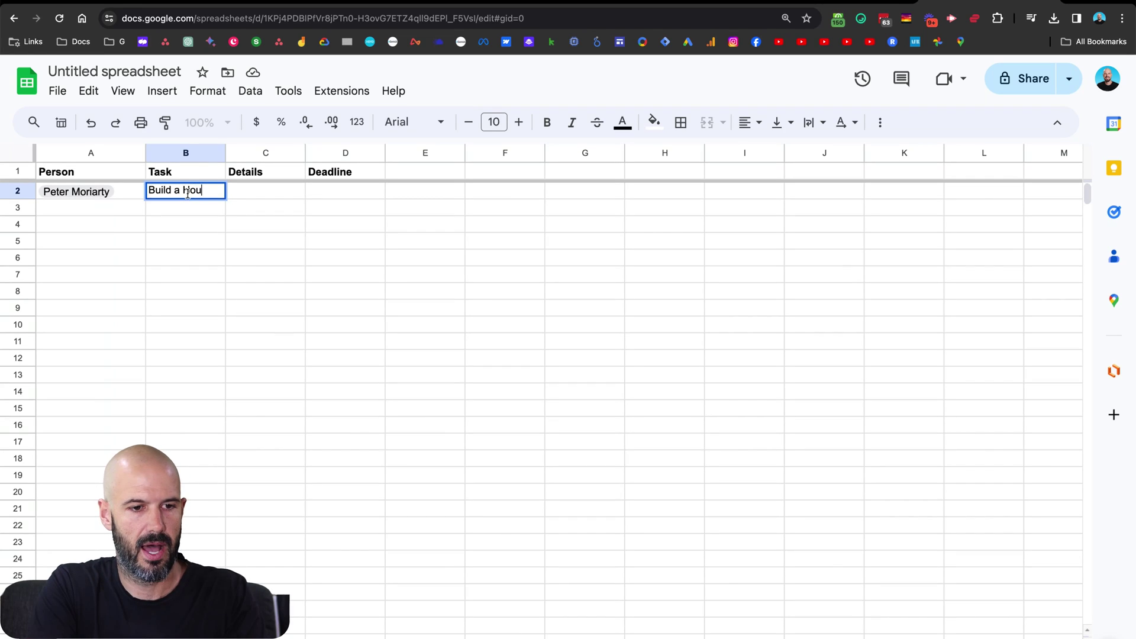
key(Tab)
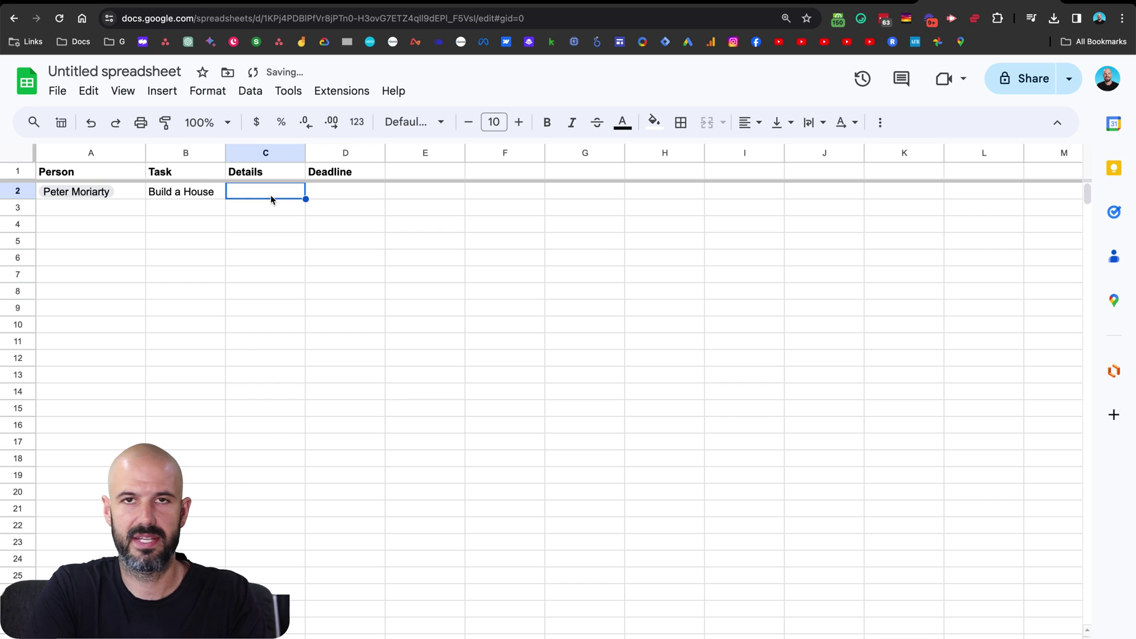
text(Create)
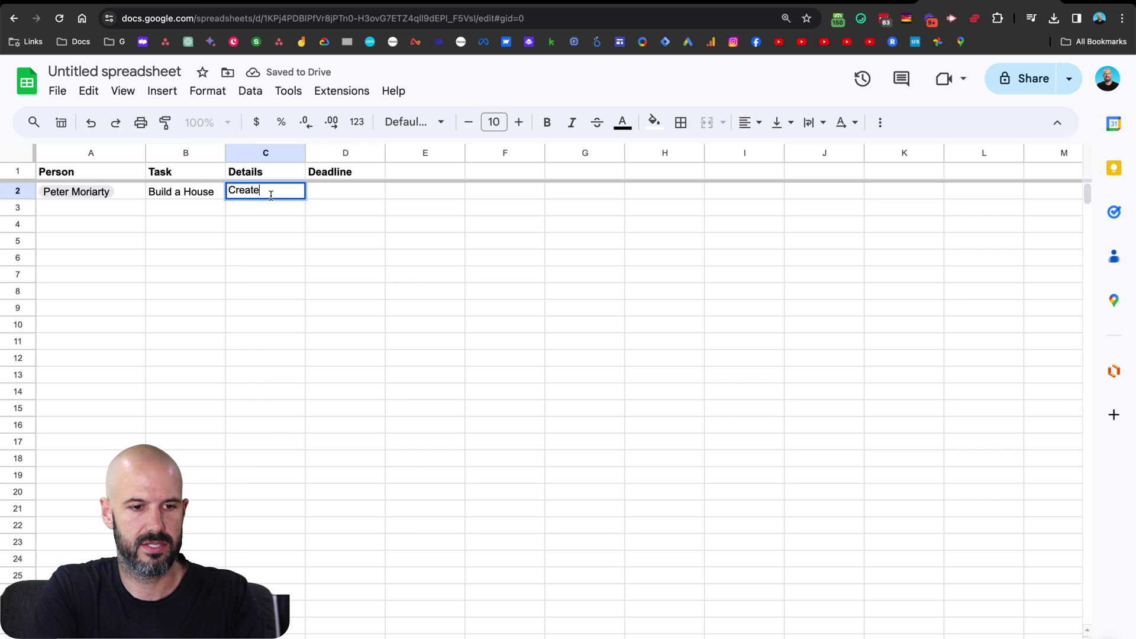
text( a new amazing )
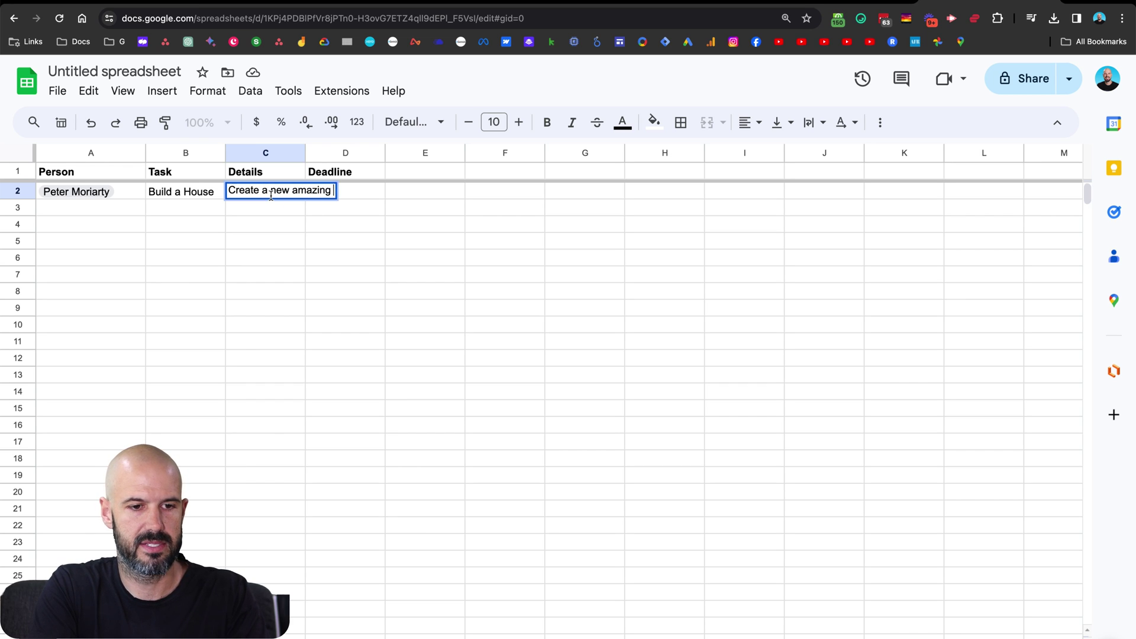
text(papace for the )
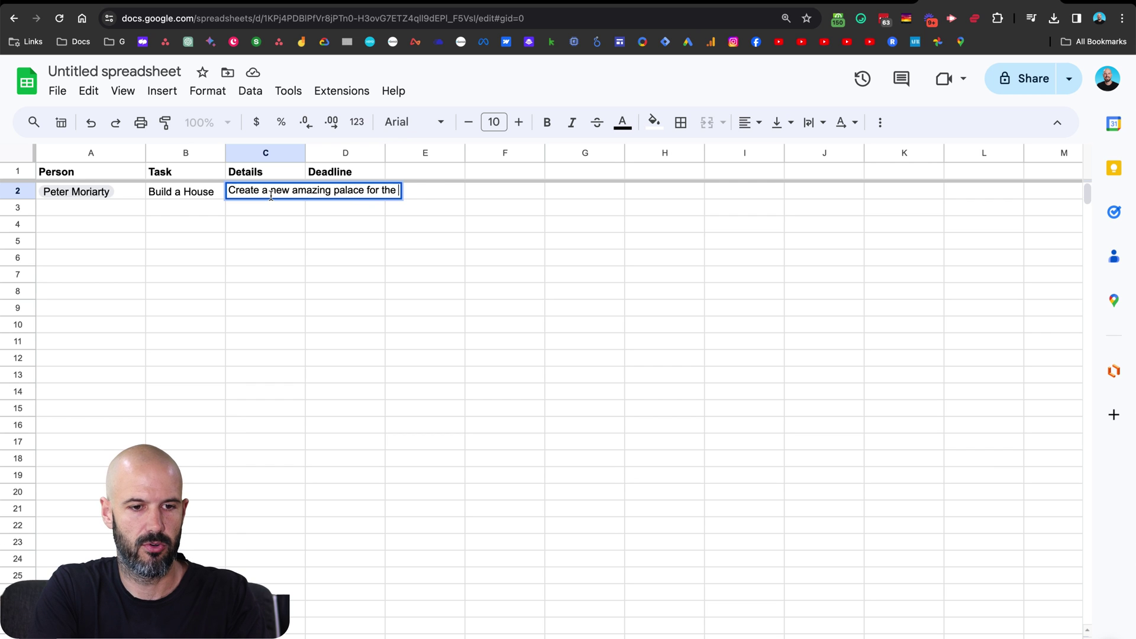
text(founder of it)
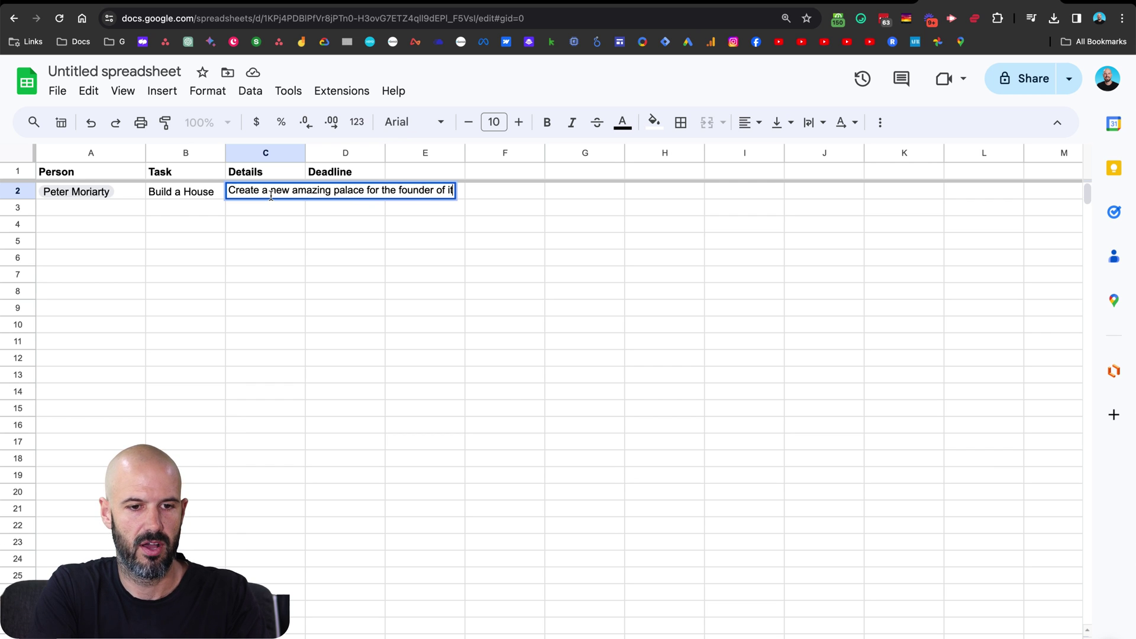
text(Genius)
key(Return)
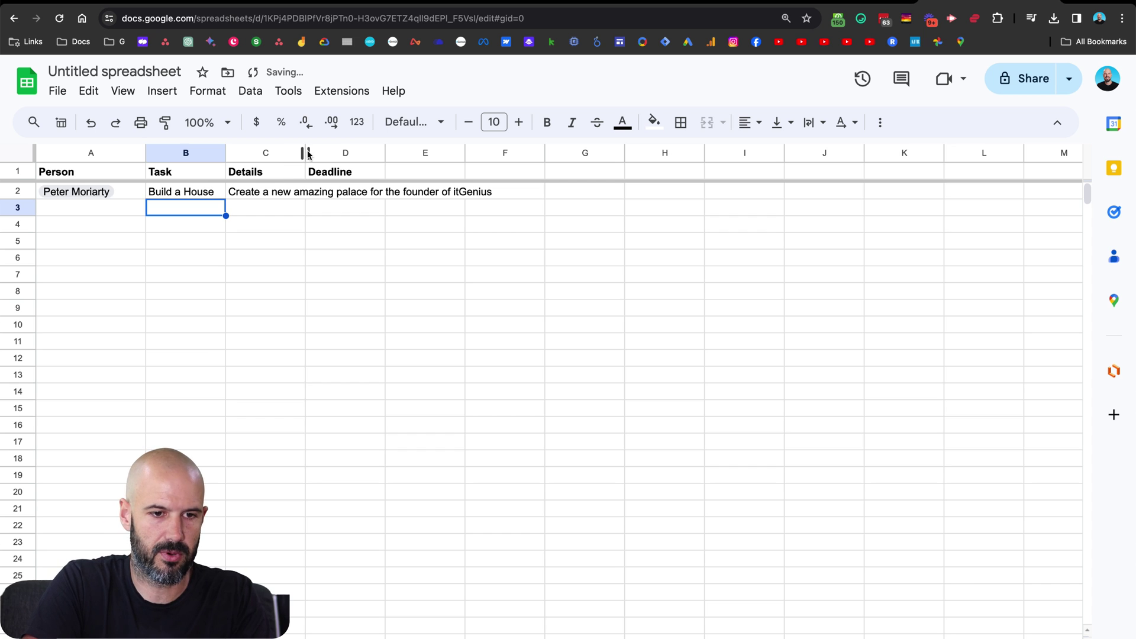
drag(305, 152, 532, 152)
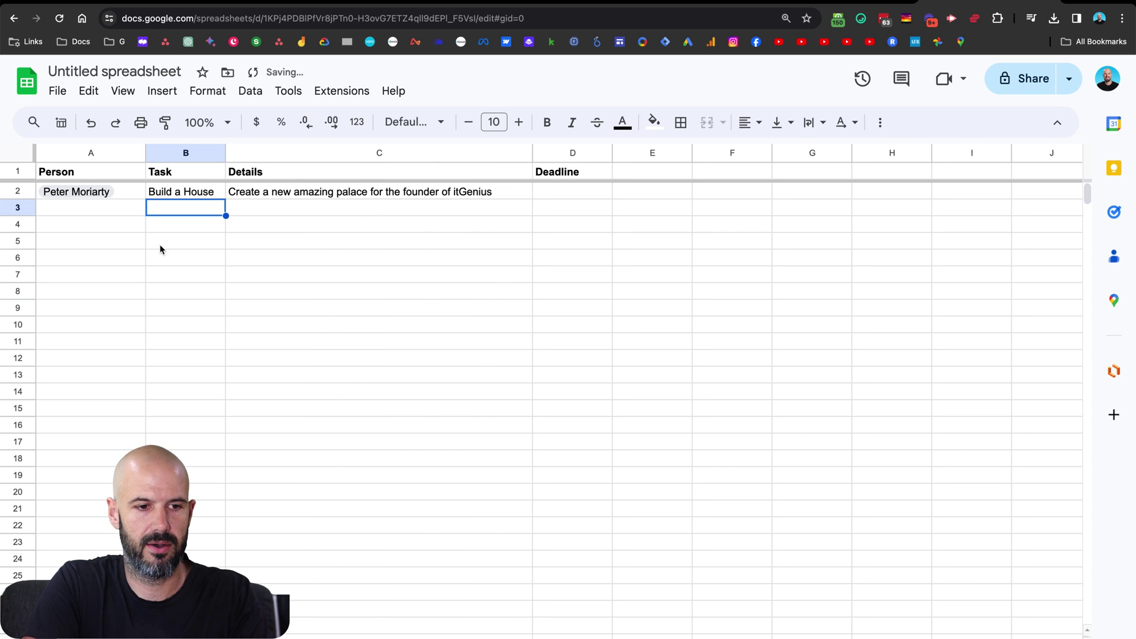
Step: Format D2 as a date and enter the deadline 05/02/2024
click(577, 193)
click(356, 122)
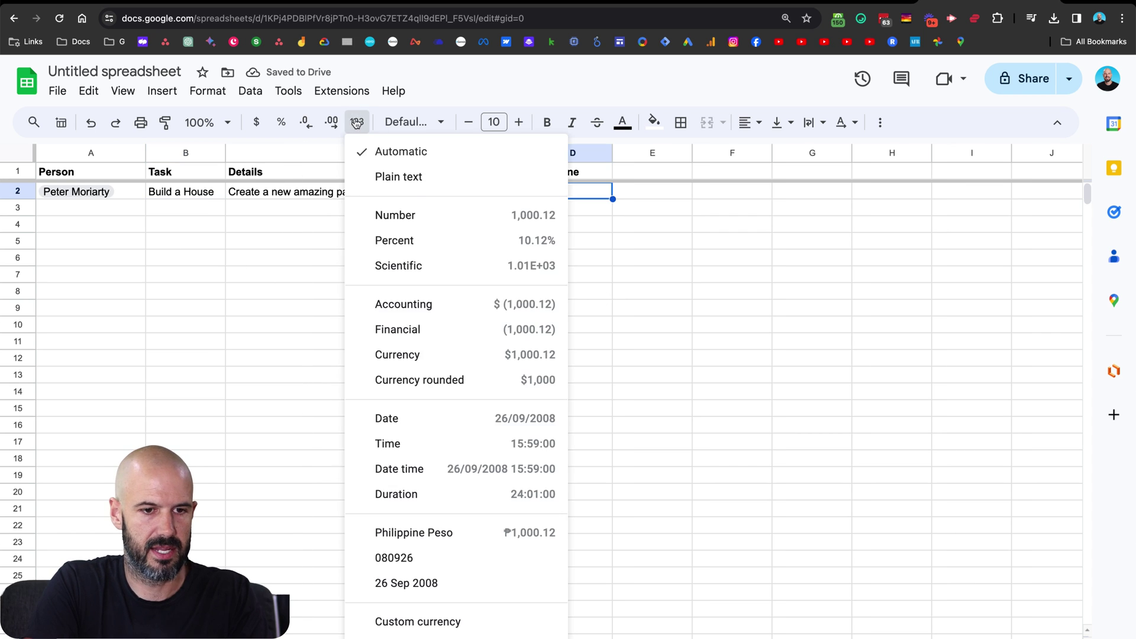
click(471, 429)
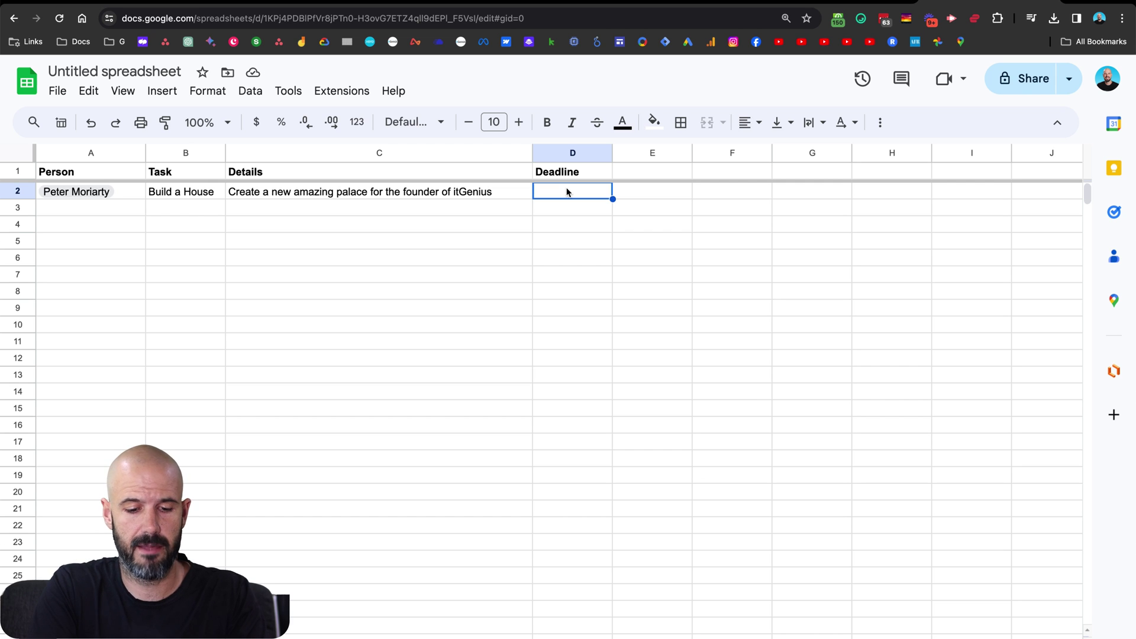
text(5/2)
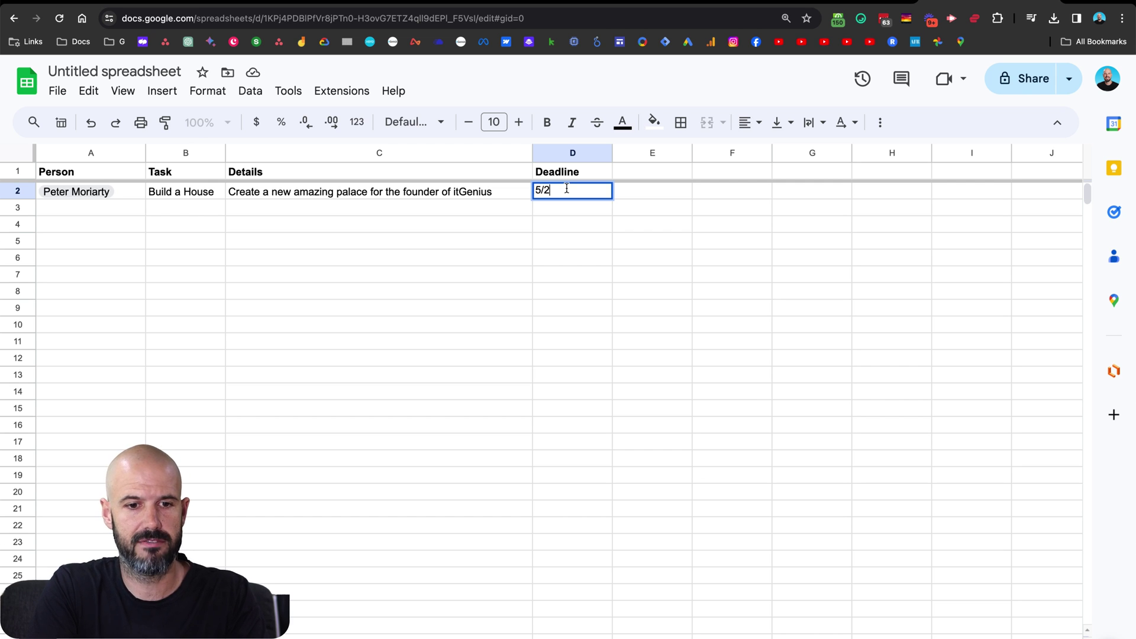
key(Return)
click(611, 192)
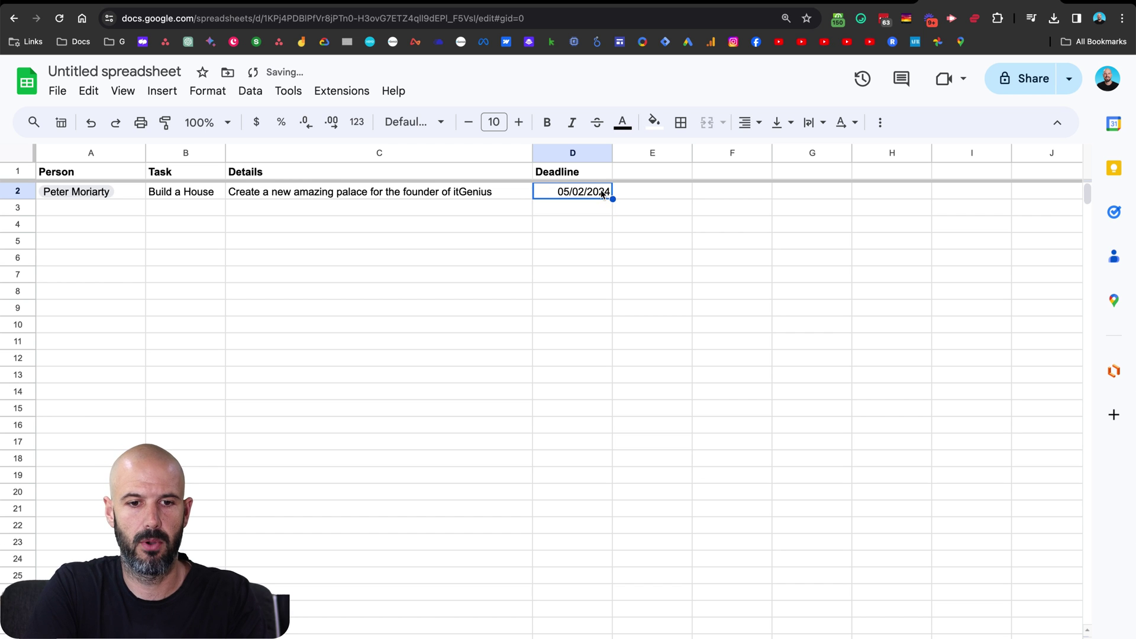
click(592, 217)
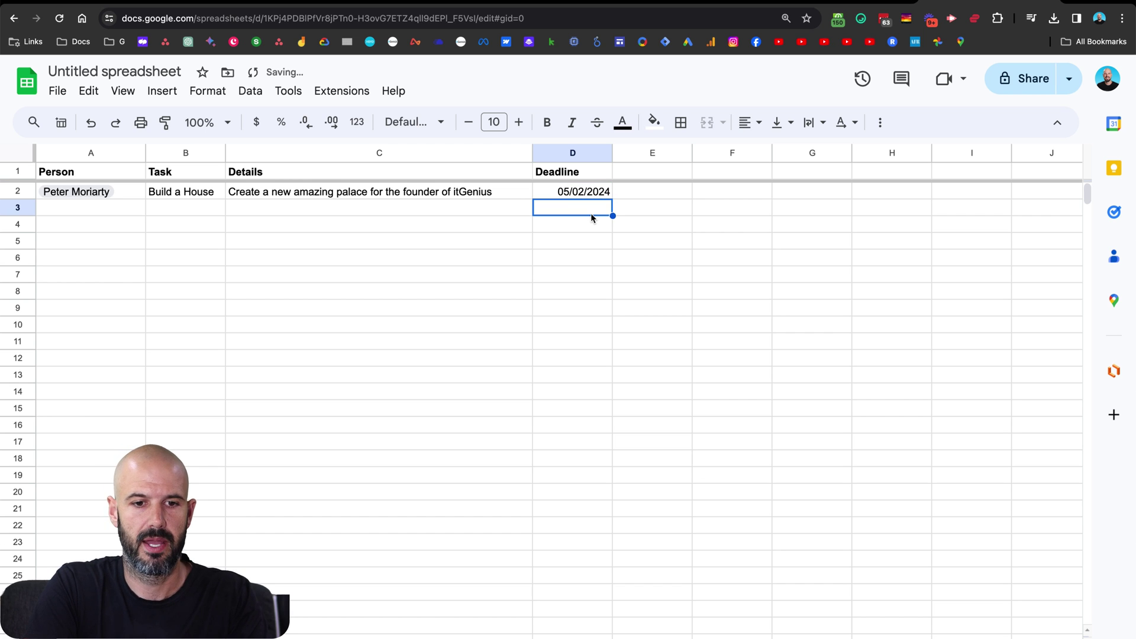
Step: Add a Task Link header in E1
click(657, 195)
click(664, 175)
text(Task Link)
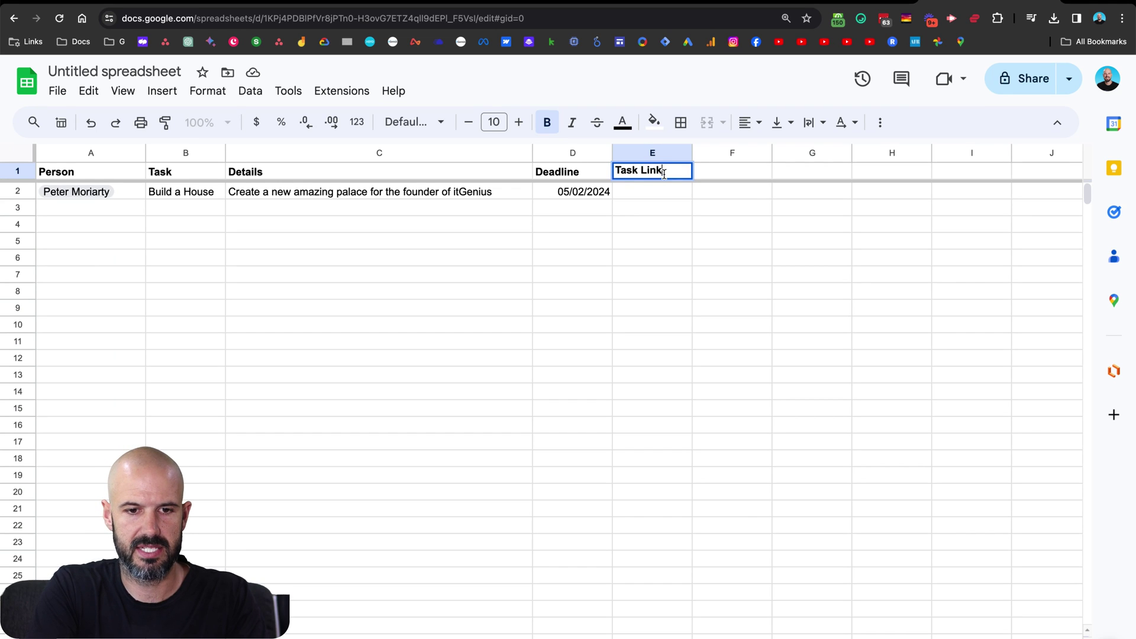
key(Return)
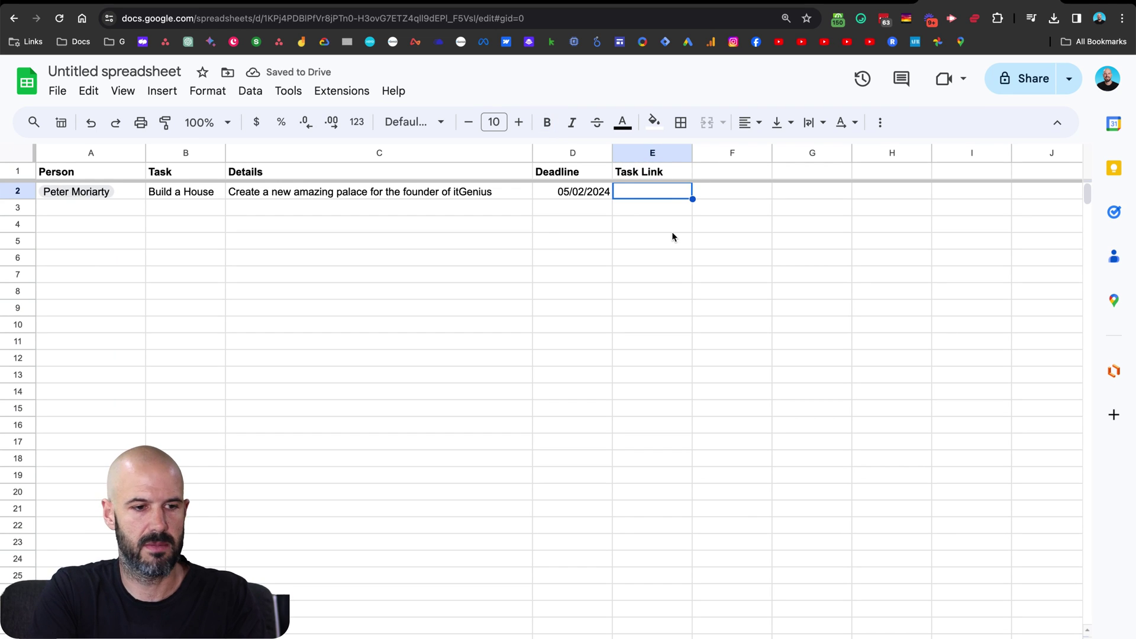
text(@task)
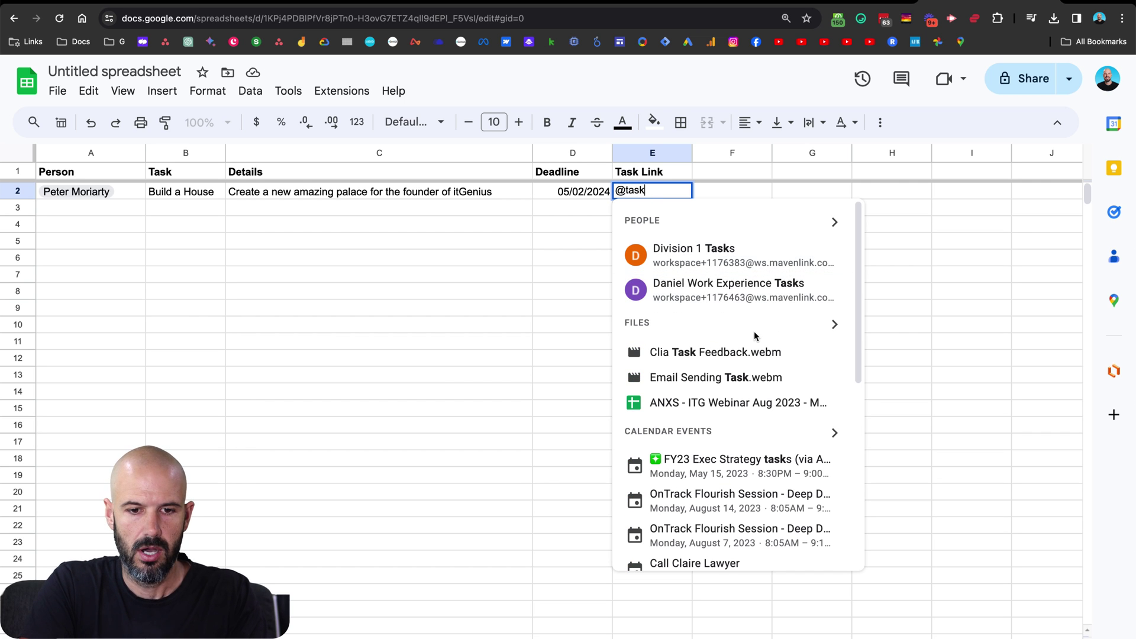
scroll(754, 335, down, 5)
scroll(754, 335, down, 1)
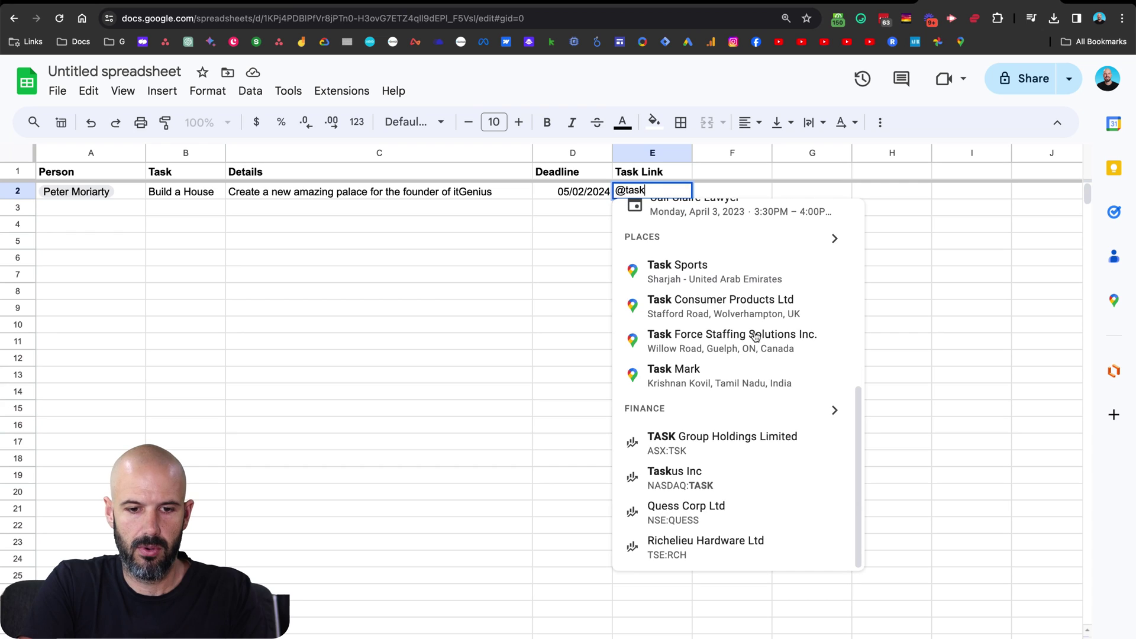
scroll(756, 336, up, 6)
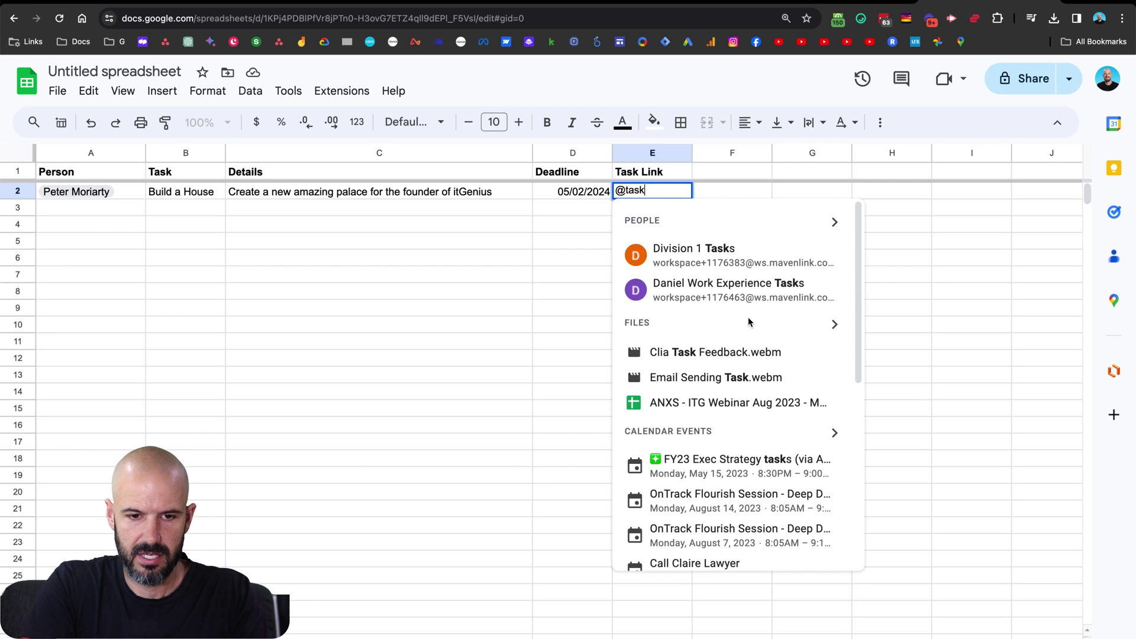
scroll(735, 331, down, 4)
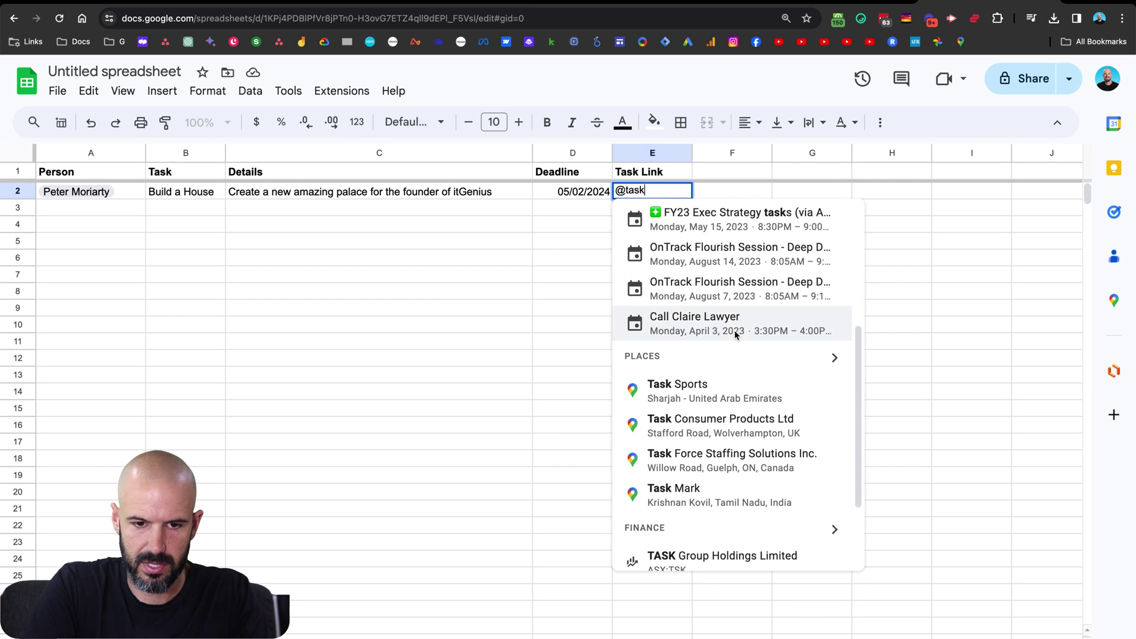
scroll(734, 275, down, 1)
scroll(729, 261, up, 2)
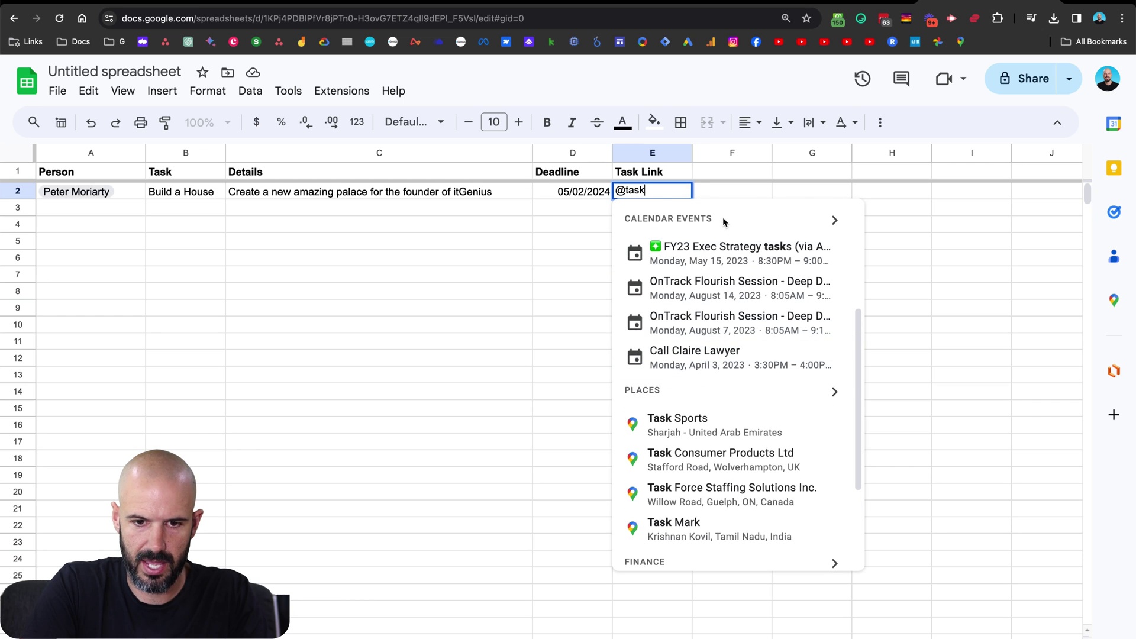
scroll(728, 260, up, 4)
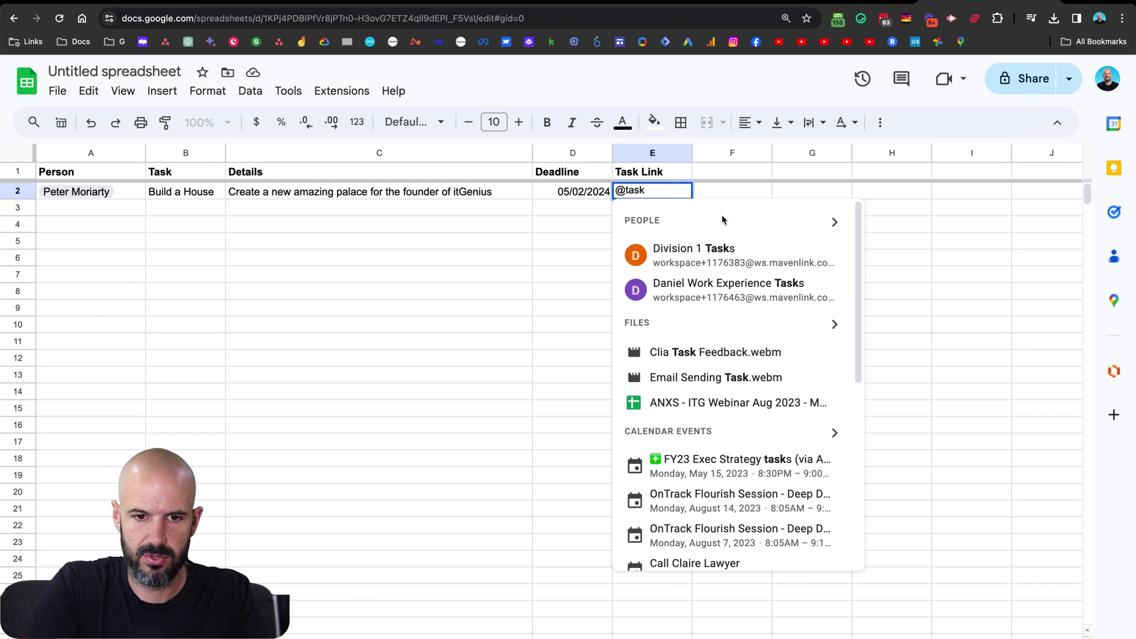
scroll(742, 219, down, 5)
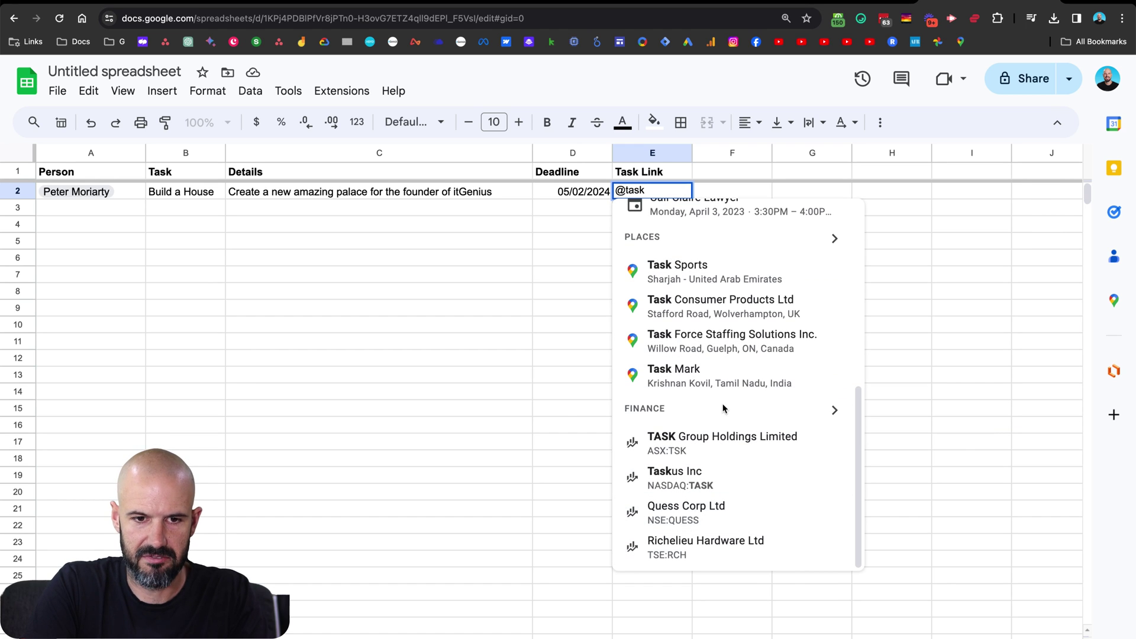
click(648, 190)
double_click(649, 189)
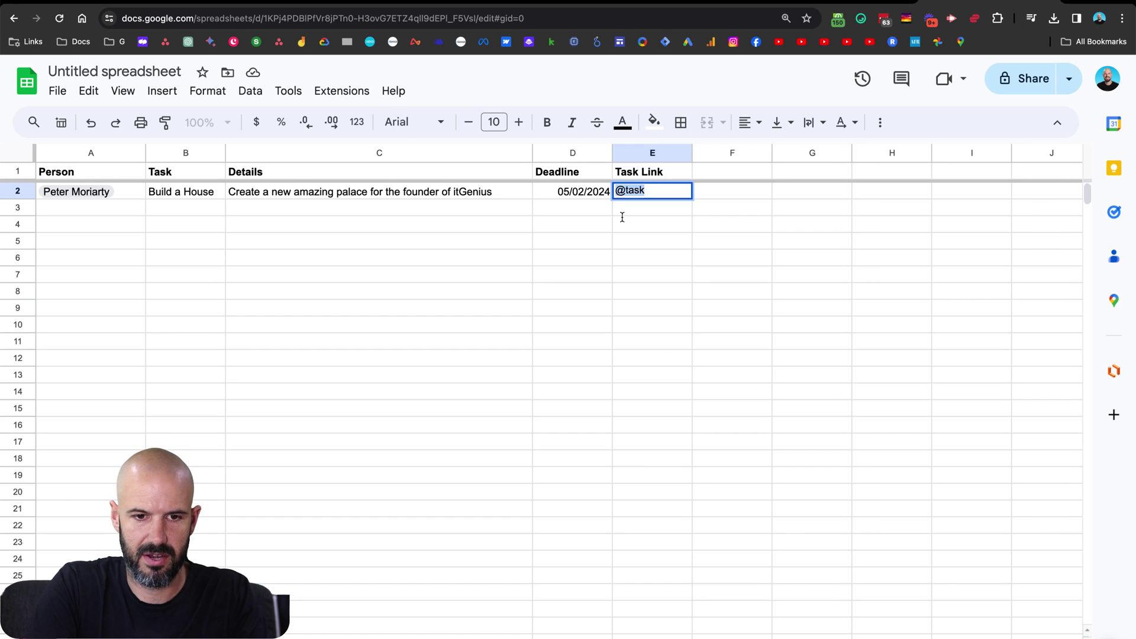
text(@)
scroll(751, 300, down, 3)
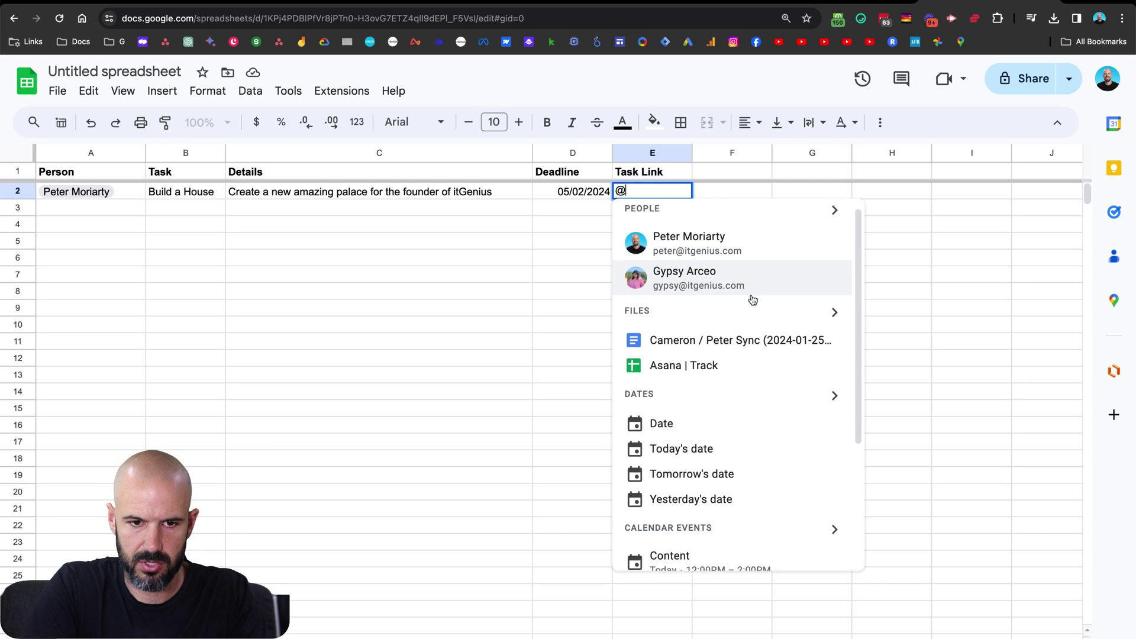
scroll(751, 299, down, 3)
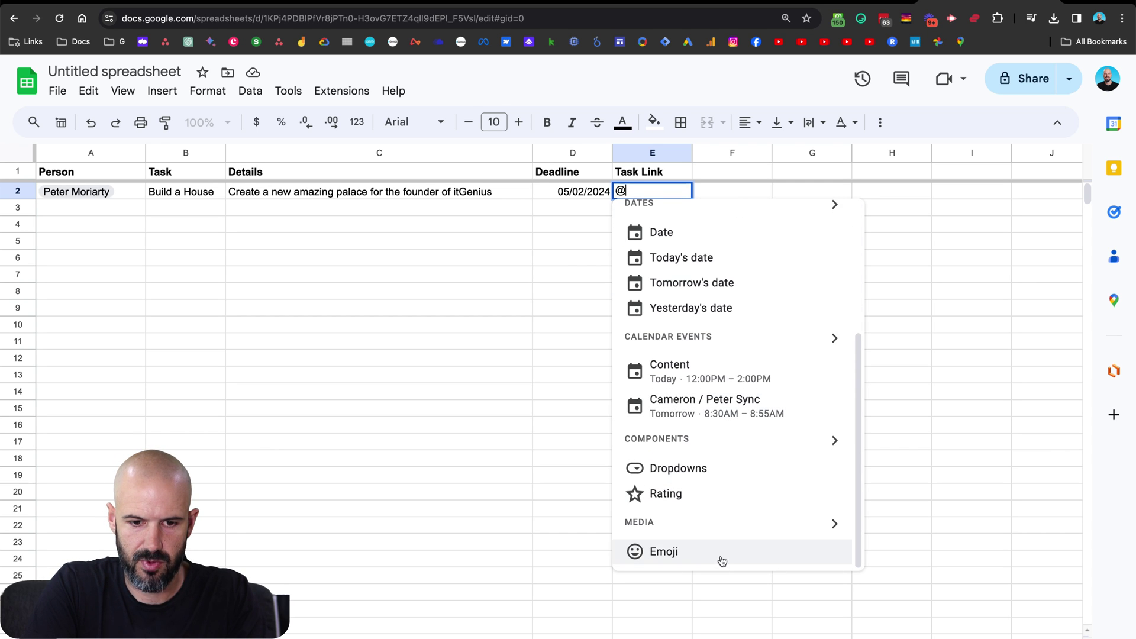
scroll(737, 495, up, 4)
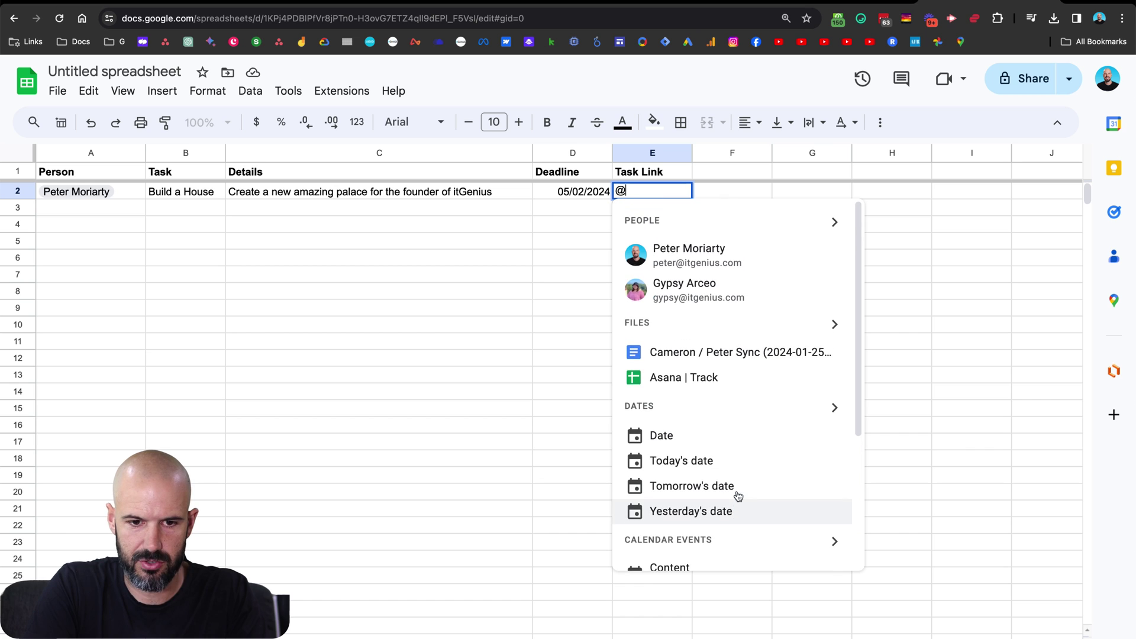